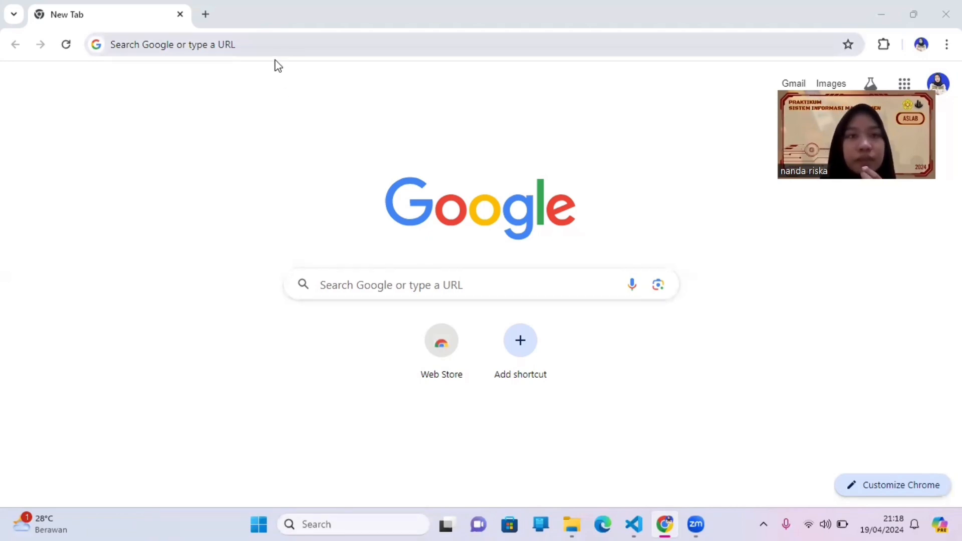
Load infinityfree.com from Chrome's address bar.
{"action": "key", "text": "ctrl+l"}
{"action": "type", "text": "infinit"}
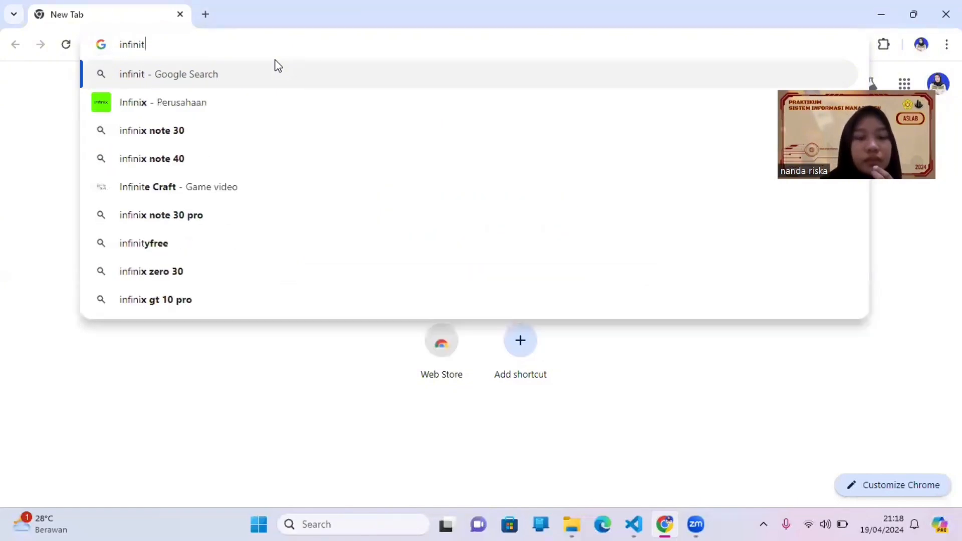
{"action": "type", "text": "yfree"}
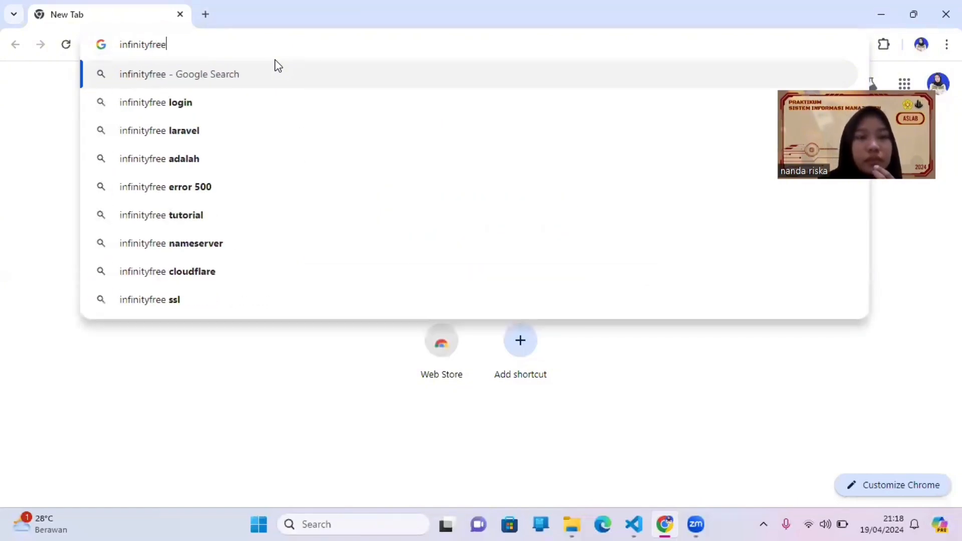
{"action": "type", "text": ".com"}
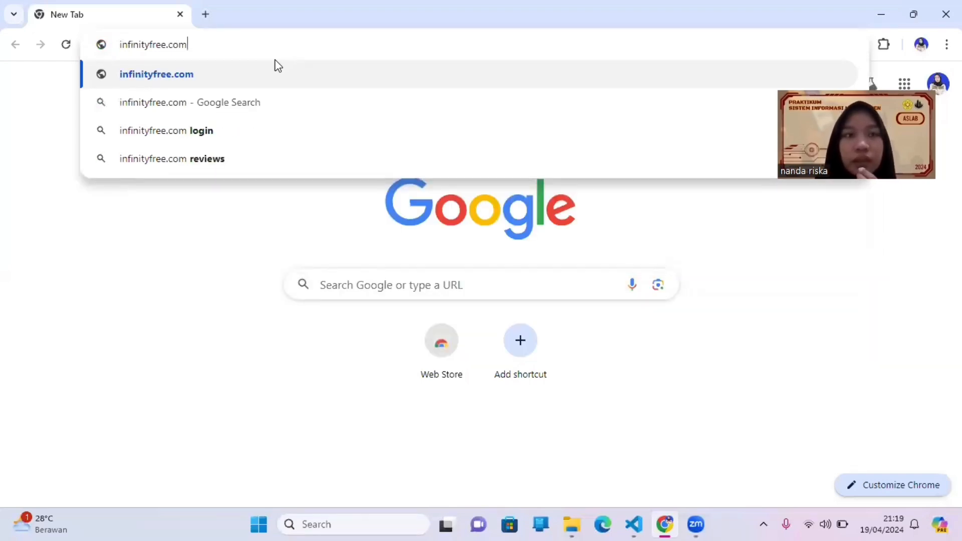
{"action": "key", "text": "Return"}
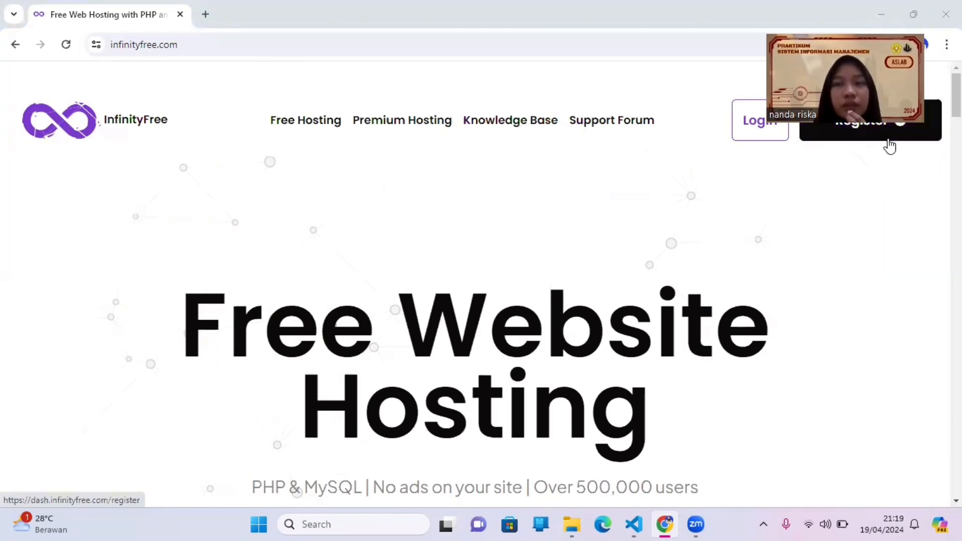
Open the InfinityFree sign-up form and enter the Gmail address and account password.
{"action": "left_click", "coordinate": [890, 145]}
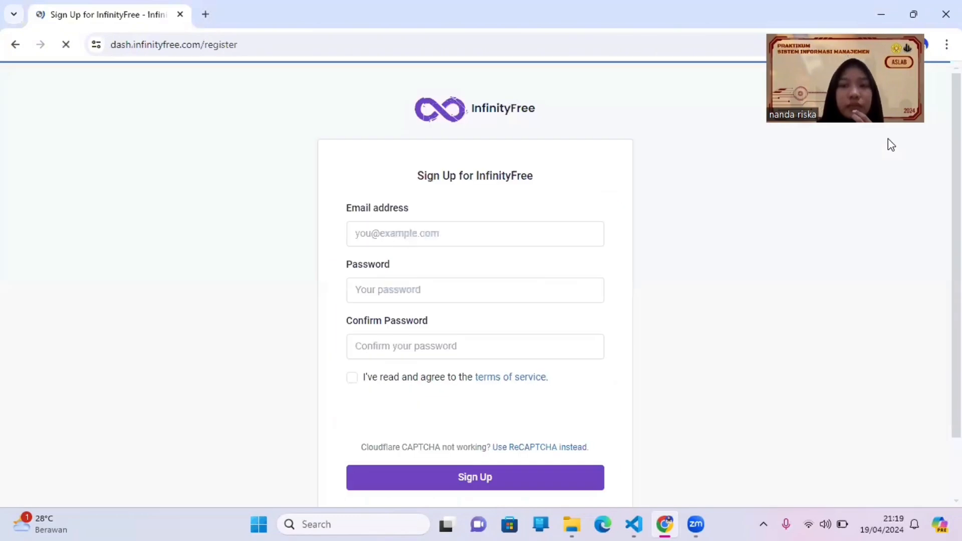
{"action": "left_click", "coordinate": [526, 234]}
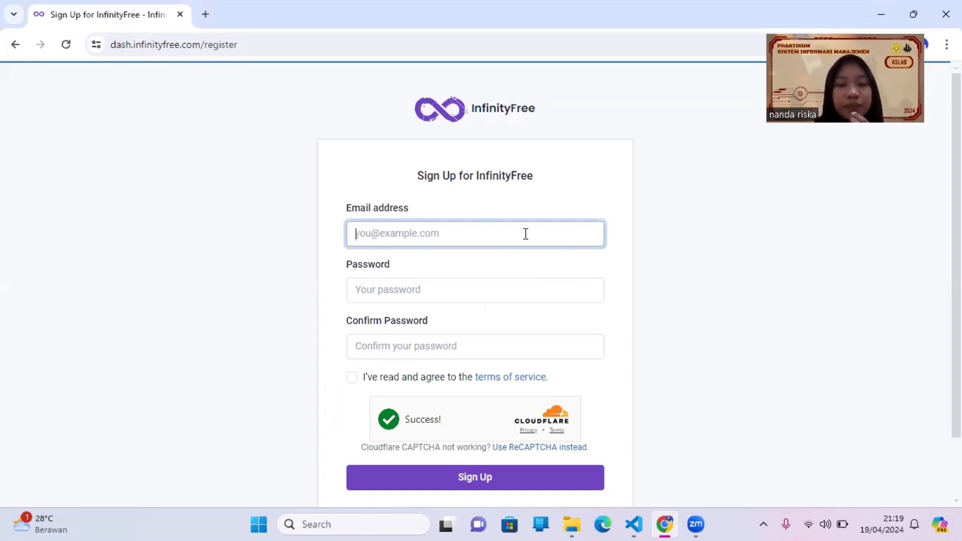
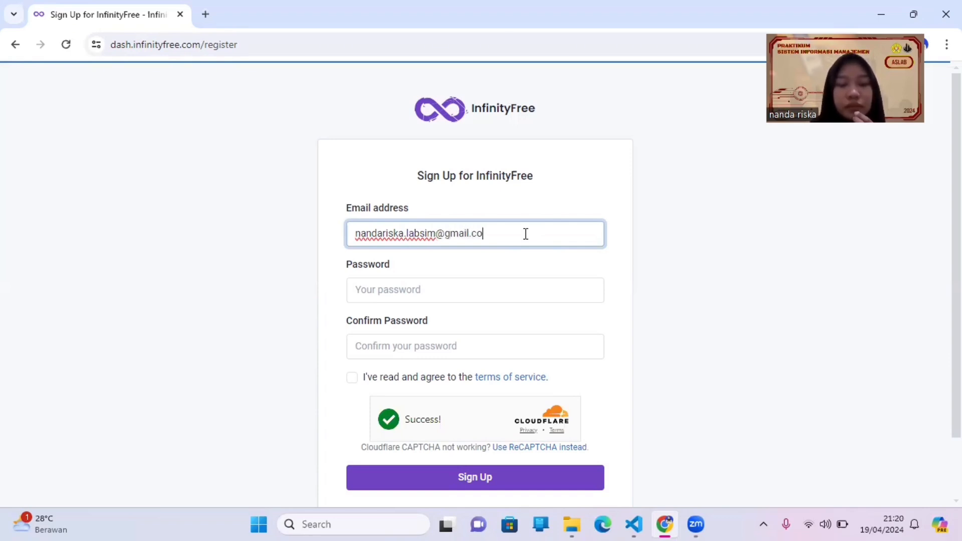
{"action": "left_click", "coordinate": [475, 284]}
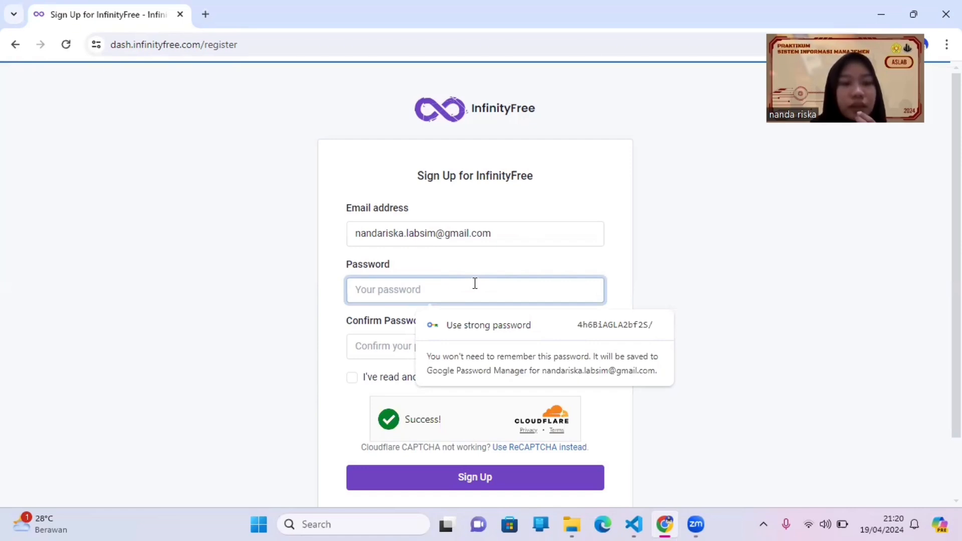
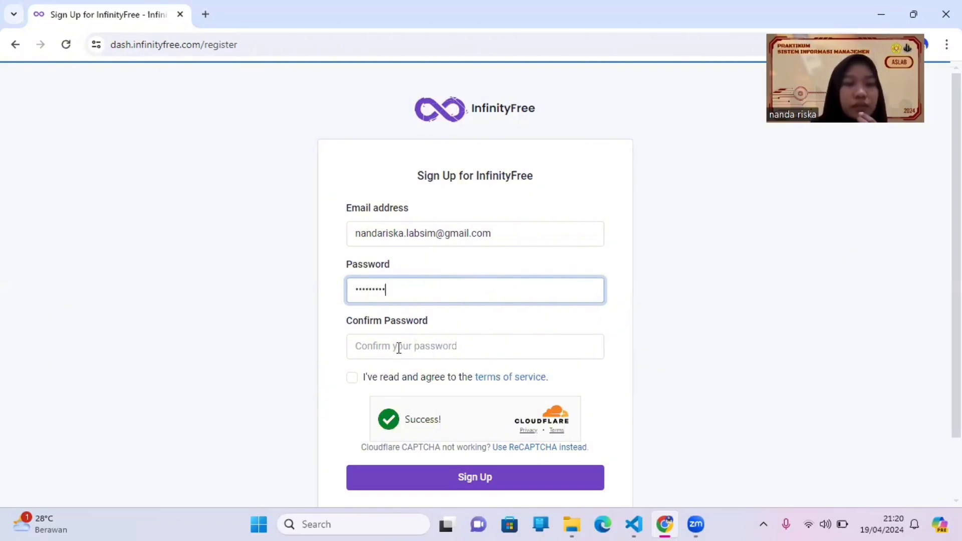
Confirm the password, accept the terms, submit the registration, and open a new tab.
{"action": "left_click", "coordinate": [400, 348]}
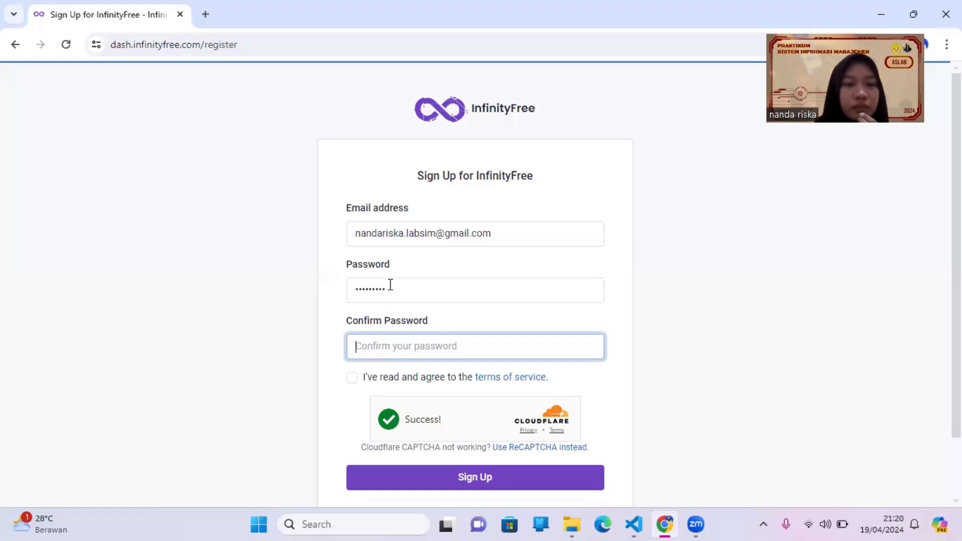
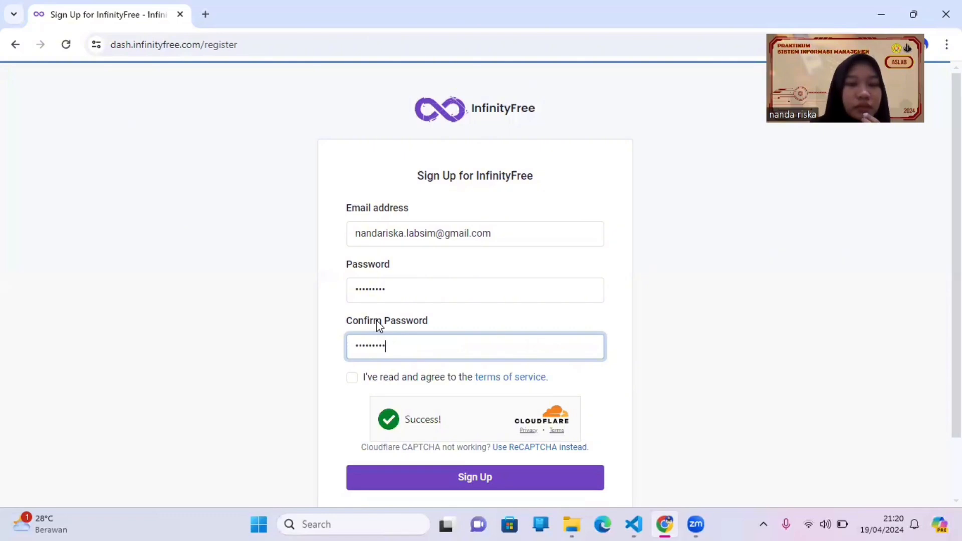
{"action": "left_click", "coordinate": [352, 377]}
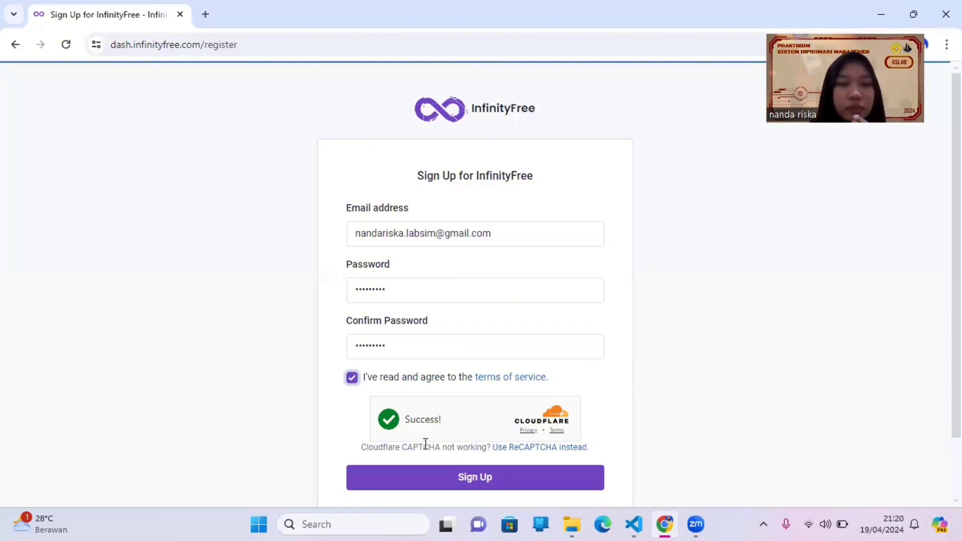
{"action": "left_click", "coordinate": [450, 487]}
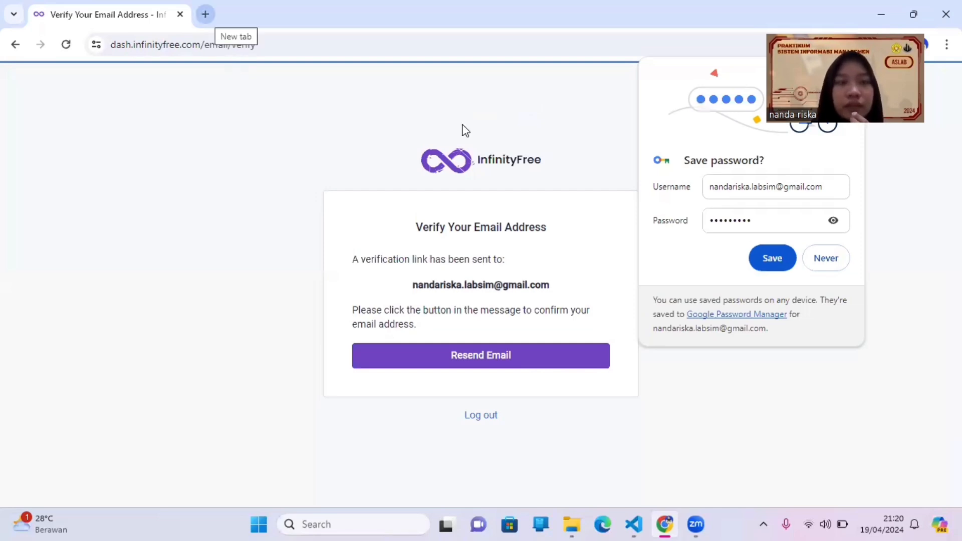
{"action": "key", "text": "ctrl+t"}
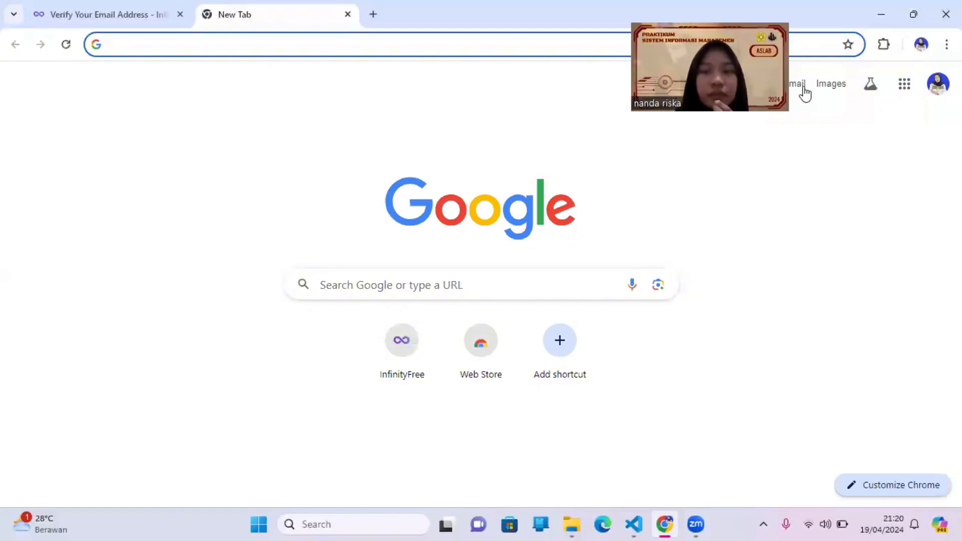
Open the 'Verify email address for InfinityFree' message in Gmail and confirm the address.
{"action": "left_click", "coordinate": [804, 89]}
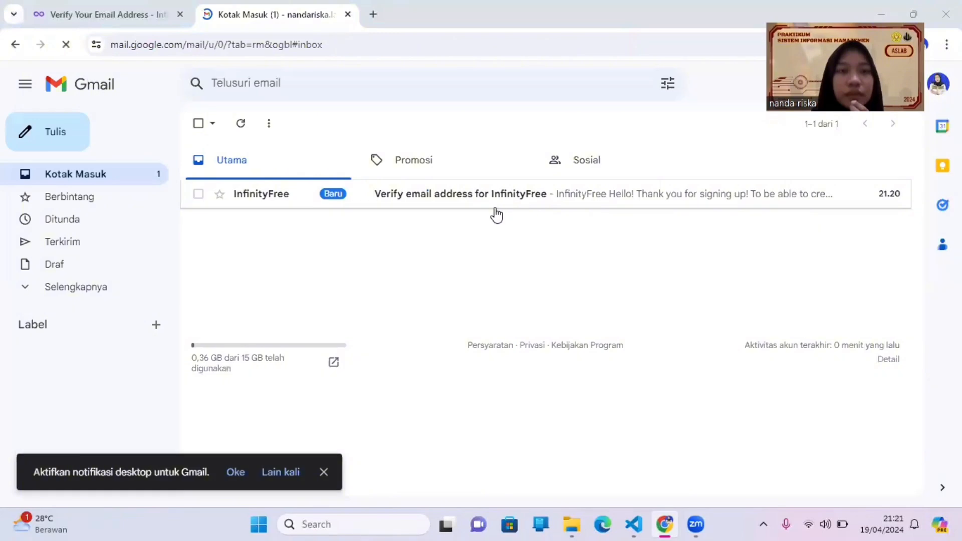
{"action": "left_click", "coordinate": [496, 213]}
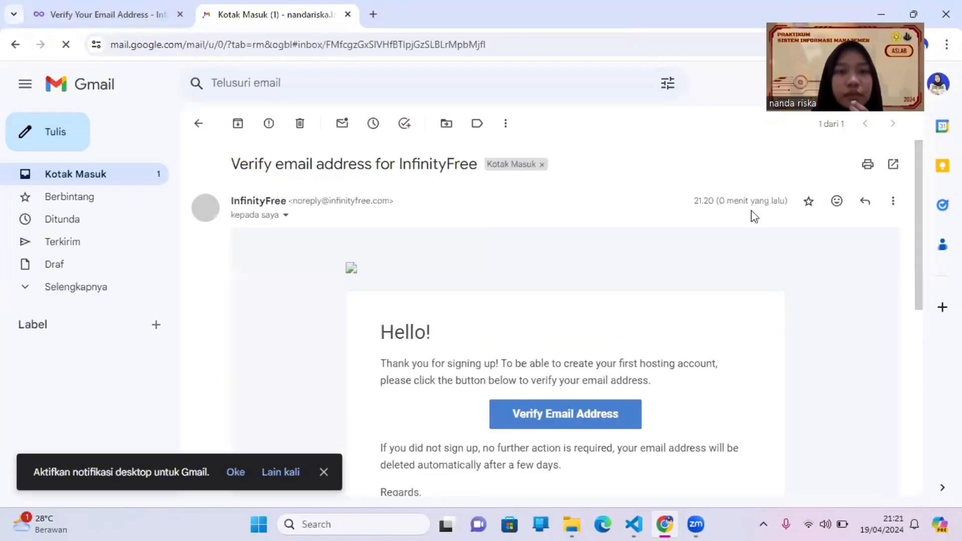
{"action": "left_click_drag", "start_coordinate": [917, 197], "coordinate": [813, 236]}
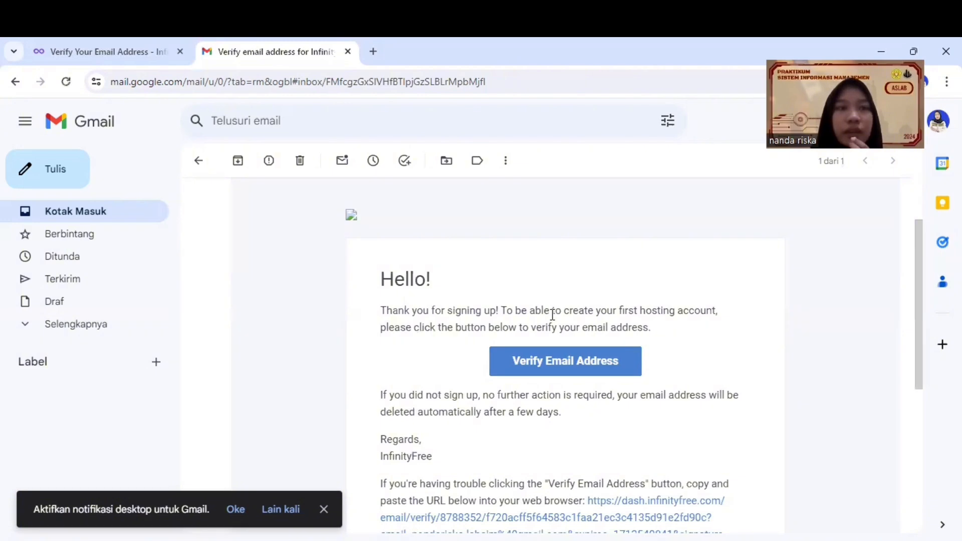
{"action": "left_click", "coordinate": [564, 365]}
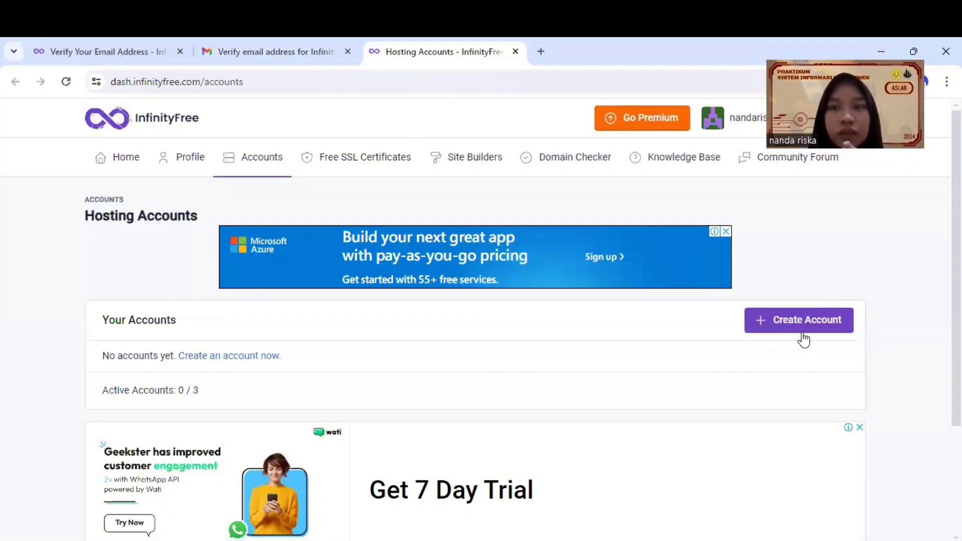
Start a new hosting account, dismiss the advertisement, and scroll down to the plan cards.
{"action": "left_click", "coordinate": [796, 320]}
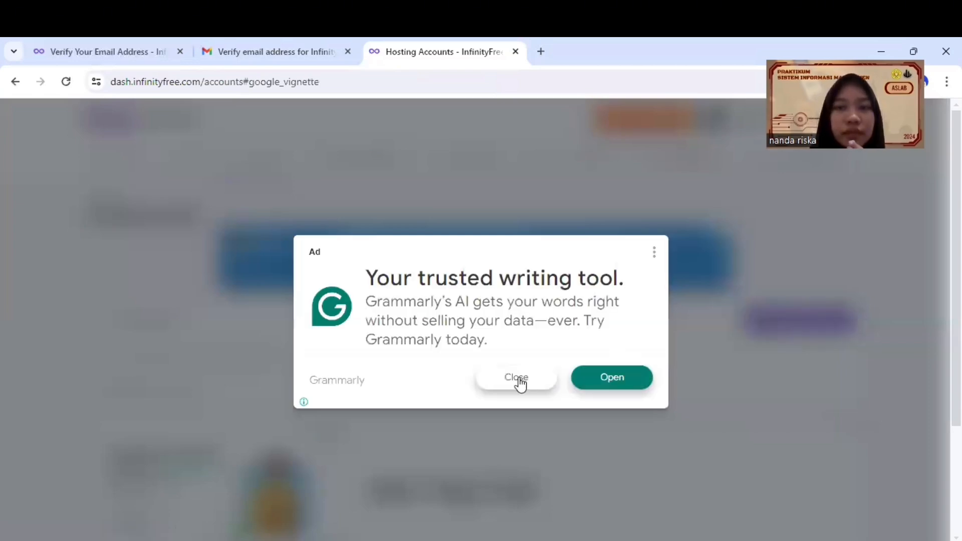
{"action": "left_click", "coordinate": [517, 378]}
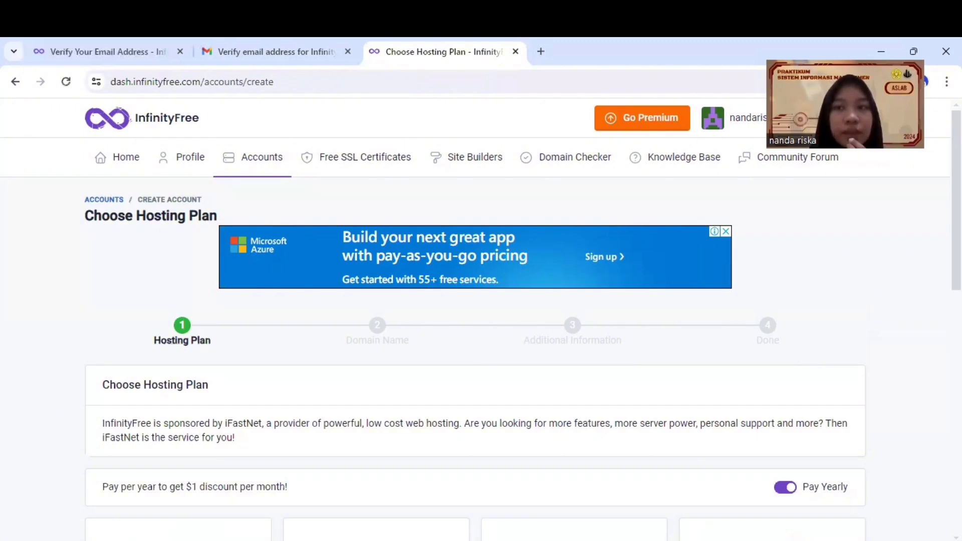
{"action": "scroll", "coordinate": [481, 321], "scroll_direction": "down", "scroll_amount": 1}
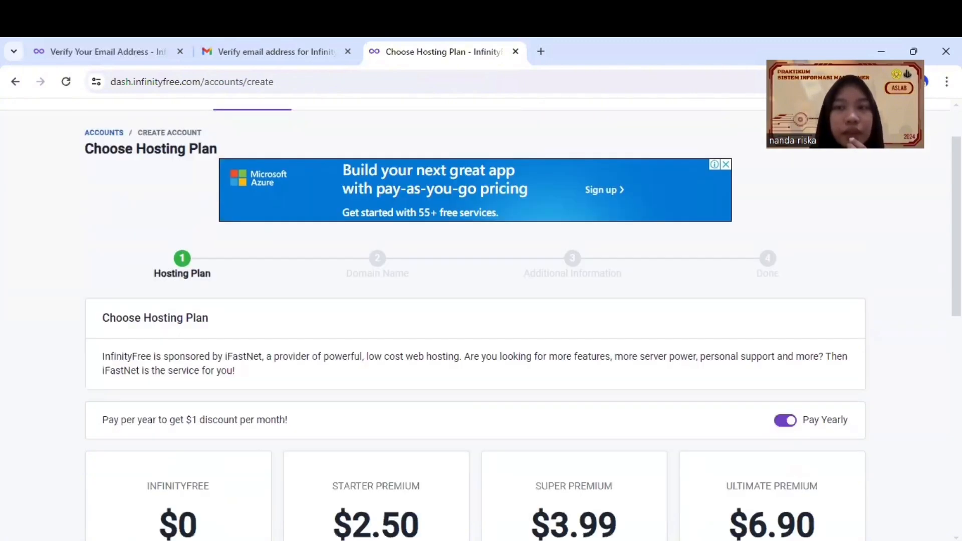
{"action": "scroll", "coordinate": [481, 321], "scroll_direction": "down", "scroll_amount": 1}
{"action": "scroll", "coordinate": [481, 321], "scroll_direction": "down", "scroll_amount": 1}
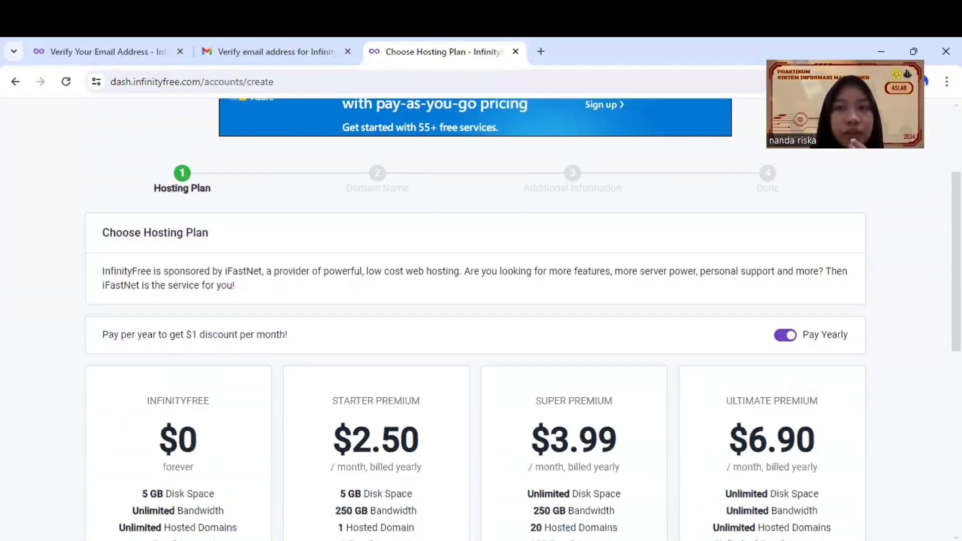
{"action": "scroll", "coordinate": [481, 321], "scroll_direction": "down", "scroll_amount": 1}
{"action": "scroll", "coordinate": [481, 321], "scroll_direction": "down", "scroll_amount": 2}
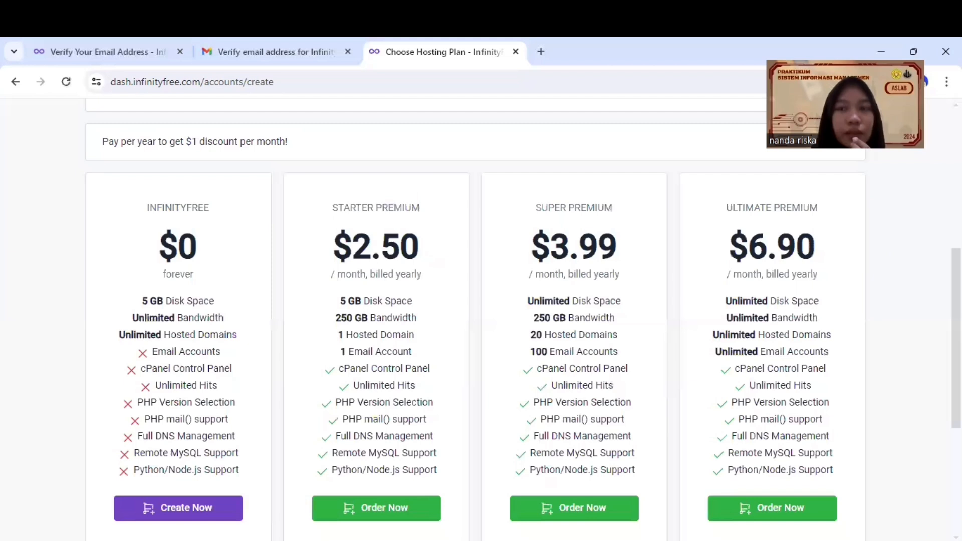
{"action": "scroll", "coordinate": [481, 321], "scroll_direction": "down", "scroll_amount": 1}
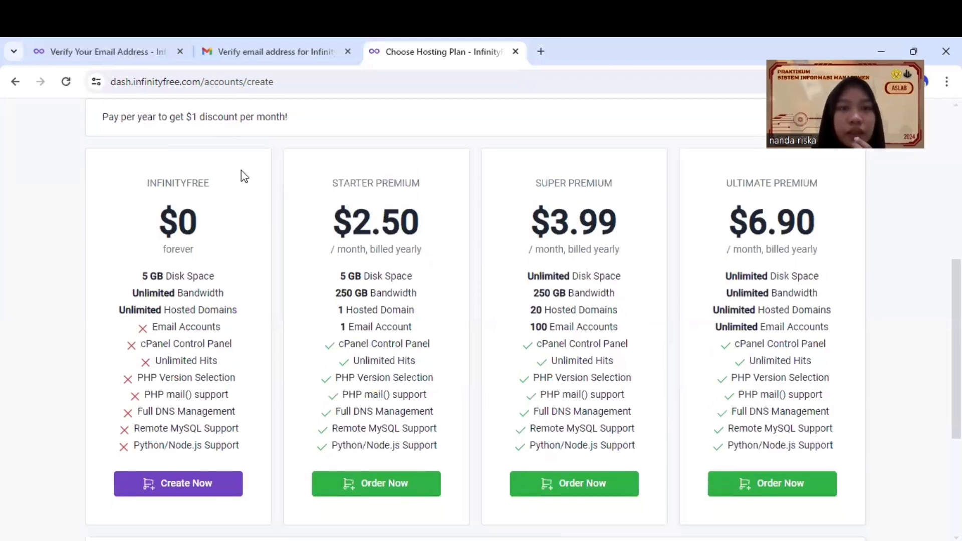
Choose the free $0 plan and enter labsimecom as the subdomain.
{"action": "left_click", "coordinate": [176, 494]}
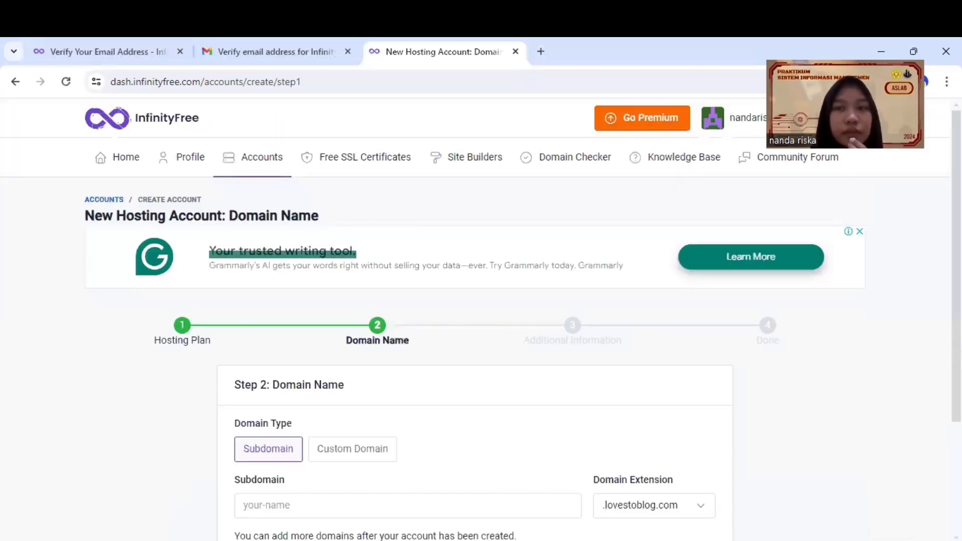
{"action": "scroll", "coordinate": [481, 321], "scroll_direction": "down", "scroll_amount": 2}
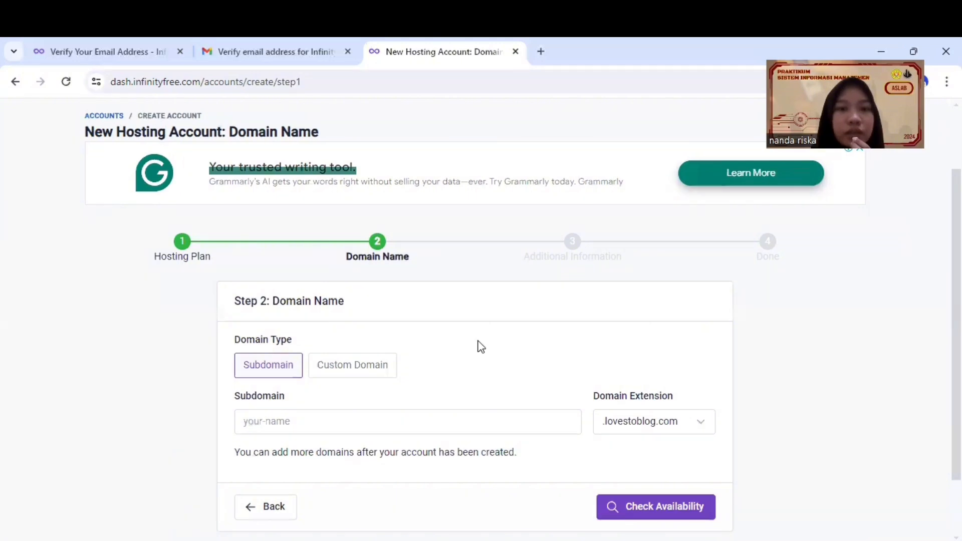
{"action": "left_click", "coordinate": [387, 421]}
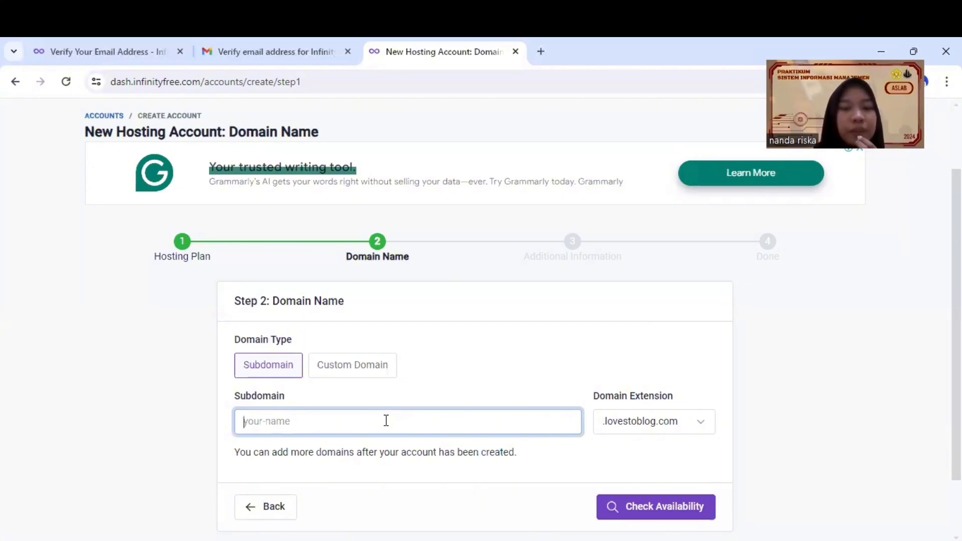
{"action": "type", "text": "lab"}
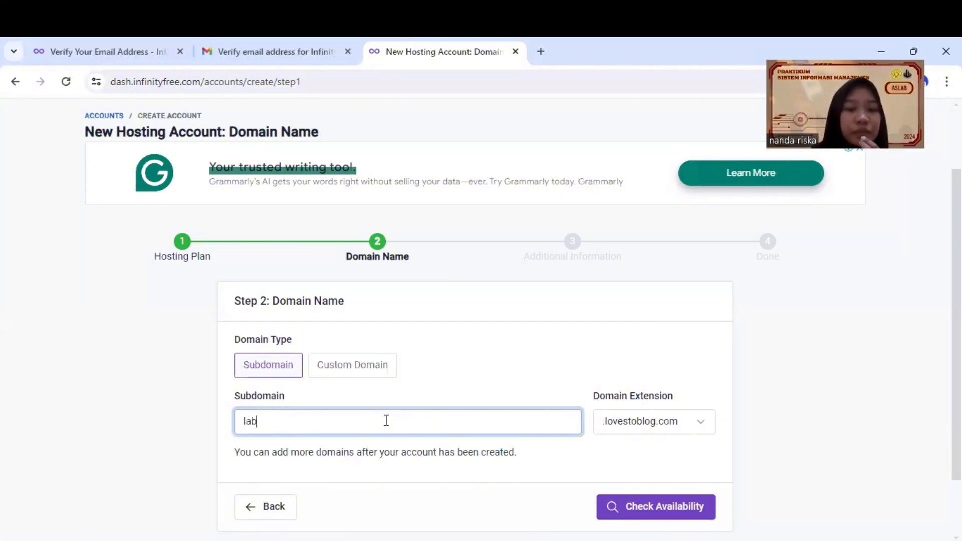
{"action": "type", "text": "sim"}
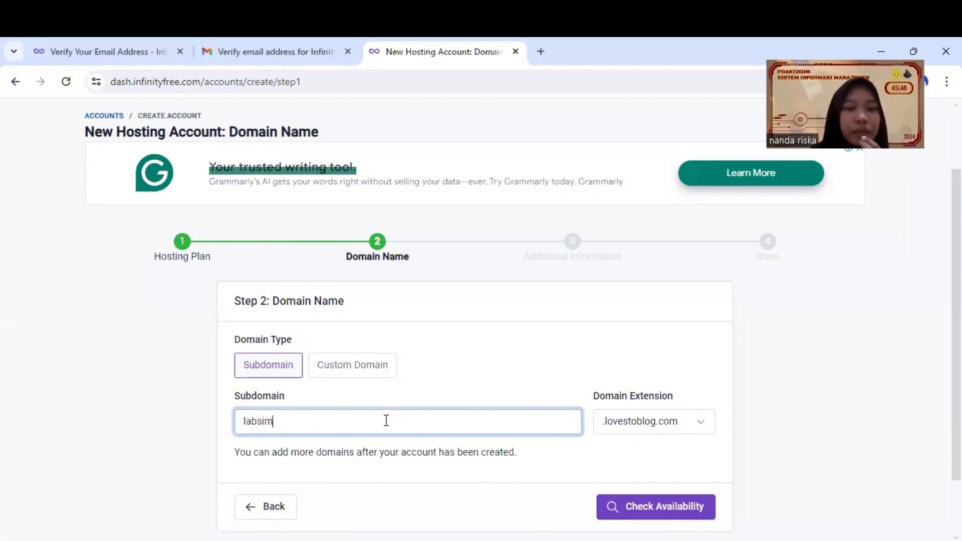
{"action": "type", "text": "ecom"}
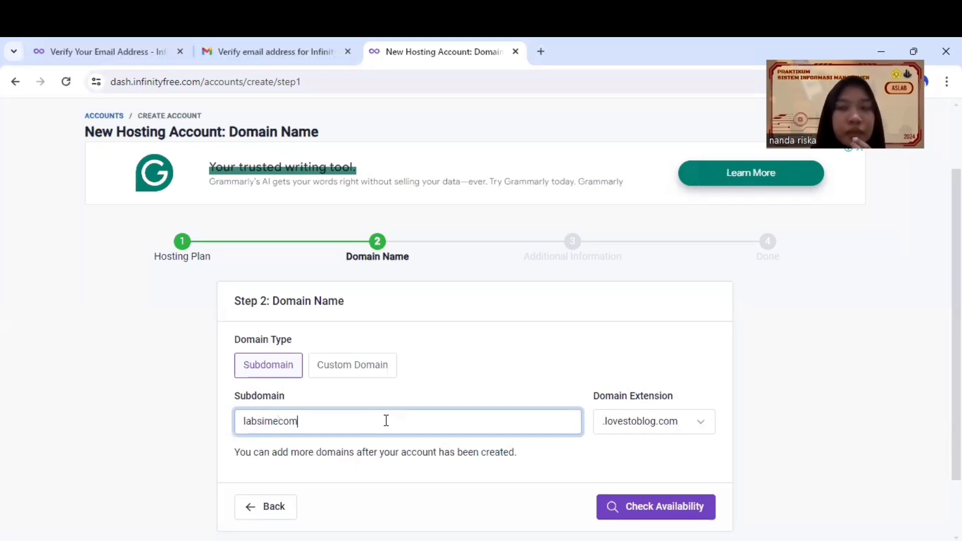
Select the .kesug.com extension and check that labsimecom.kesug.com is available.
{"action": "left_click", "coordinate": [667, 423]}
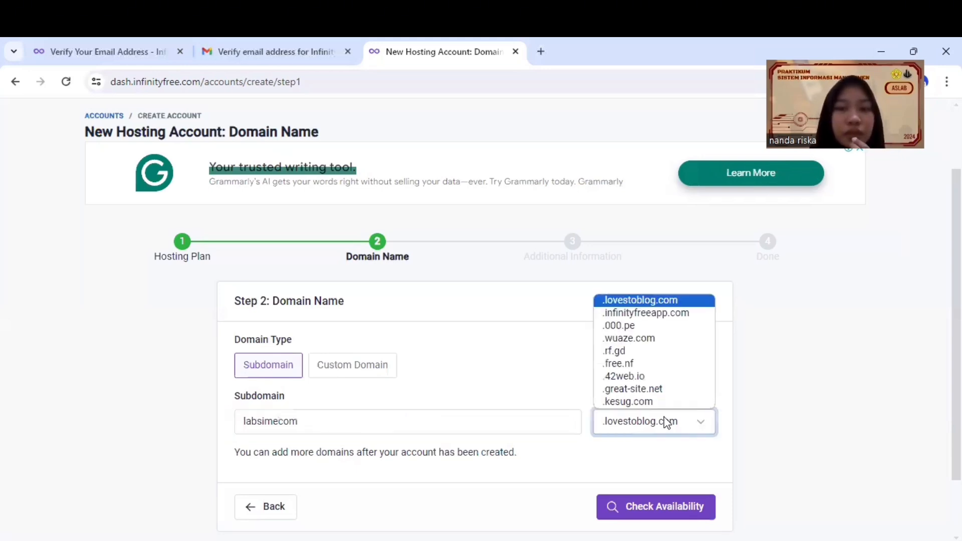
{"action": "left_click", "coordinate": [701, 425]}
{"action": "left_click", "coordinate": [702, 425]}
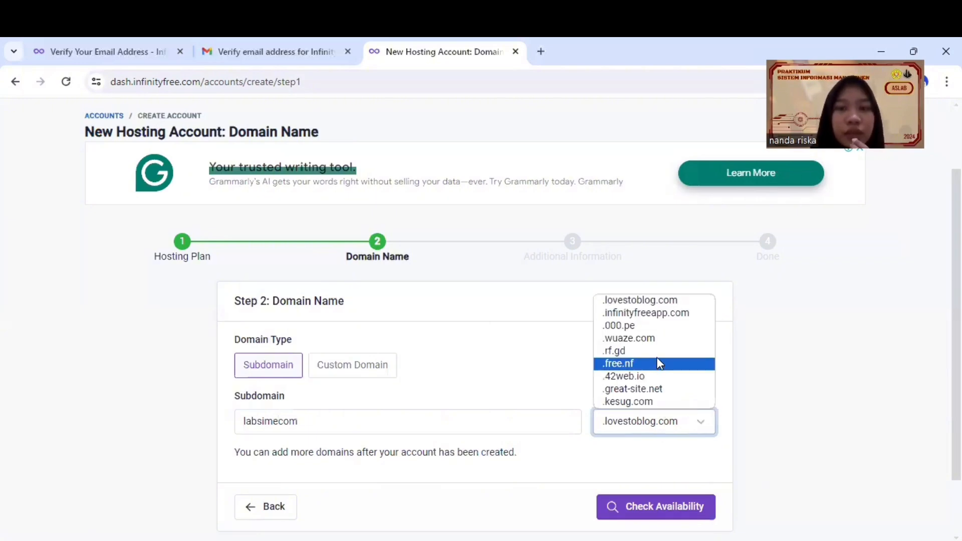
{"action": "left_click", "coordinate": [633, 399]}
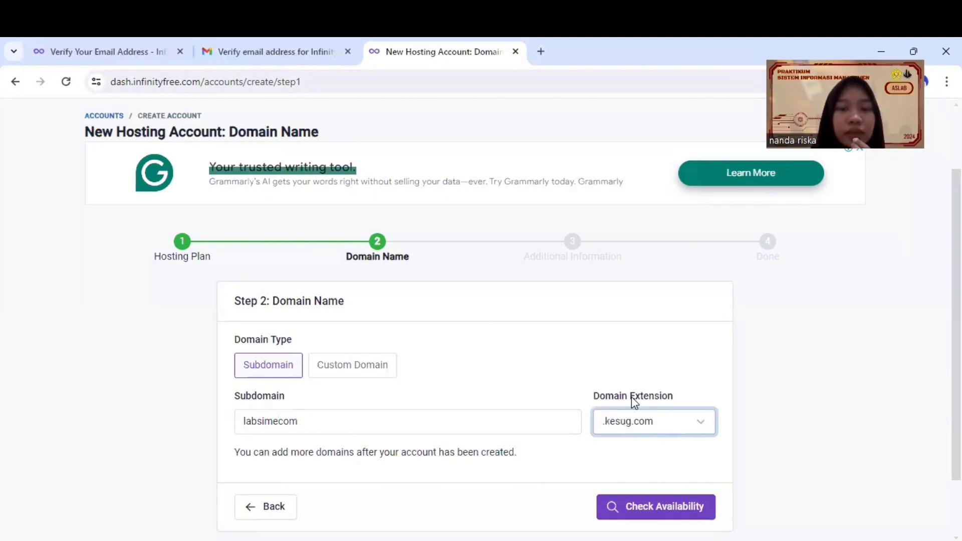
{"action": "left_click", "coordinate": [659, 511]}
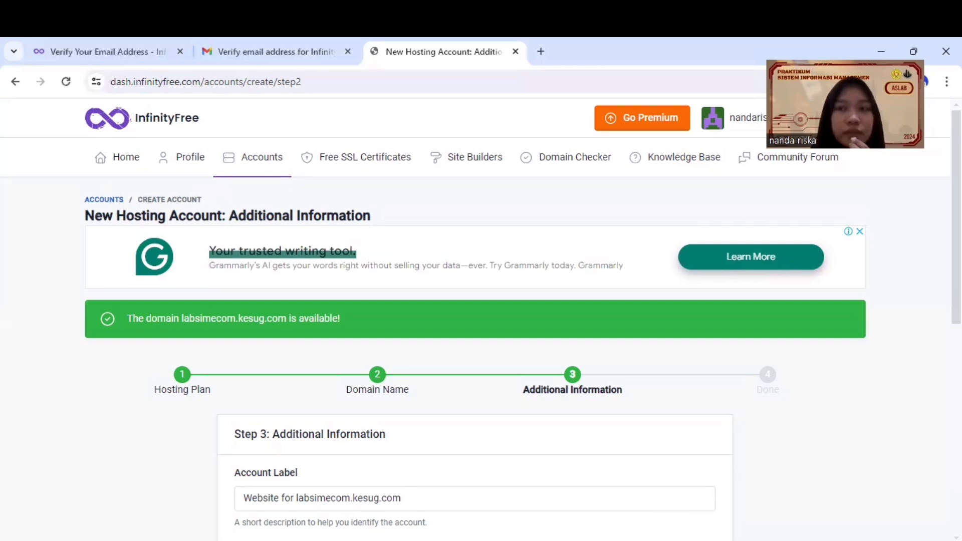
{"action": "scroll", "coordinate": [481, 321], "scroll_direction": "down", "scroll_amount": 1}
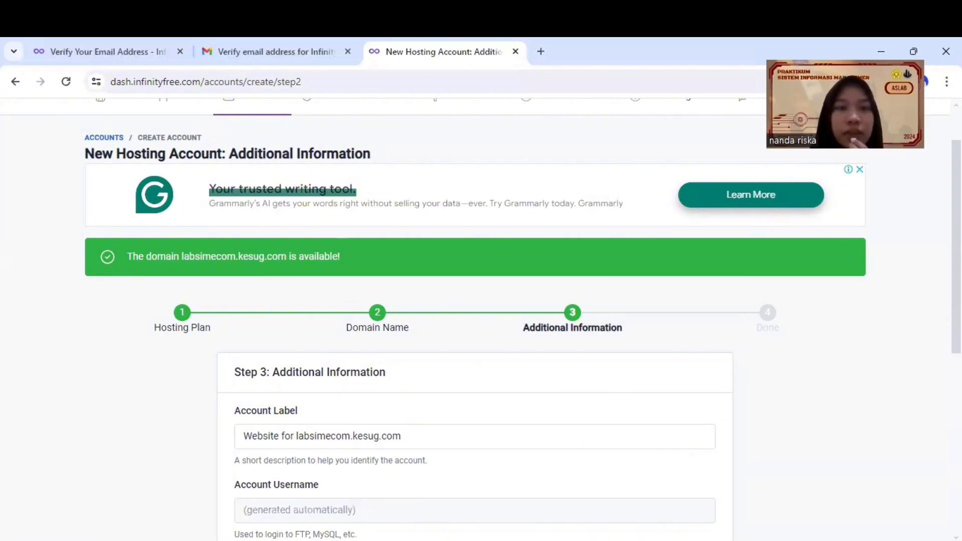
Set Email Consent to 'I Approve' in the Additional Information form.
{"action": "scroll", "coordinate": [481, 321], "scroll_direction": "down", "scroll_amount": 1}
{"action": "scroll", "coordinate": [481, 321], "scroll_direction": "down", "scroll_amount": 2}
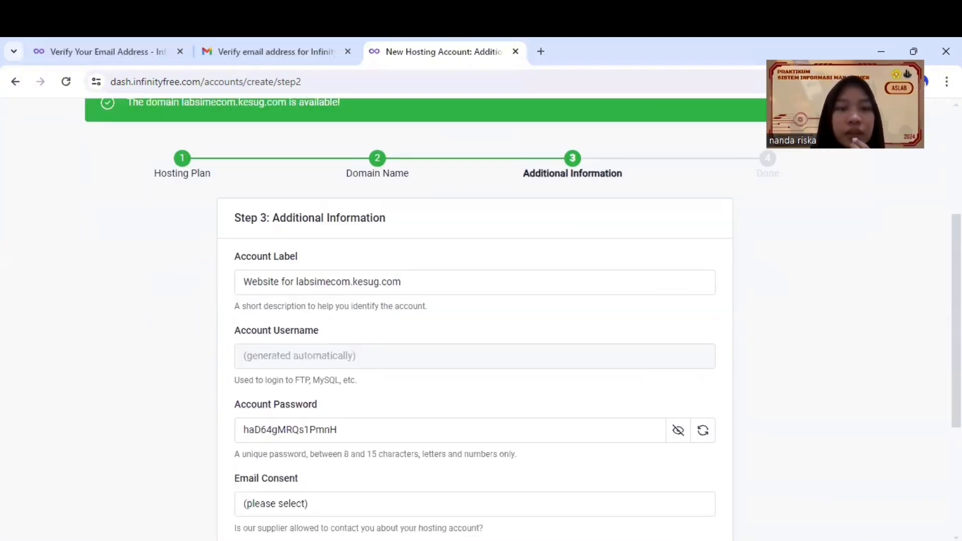
{"action": "scroll", "coordinate": [481, 321], "scroll_direction": "down", "scroll_amount": 1}
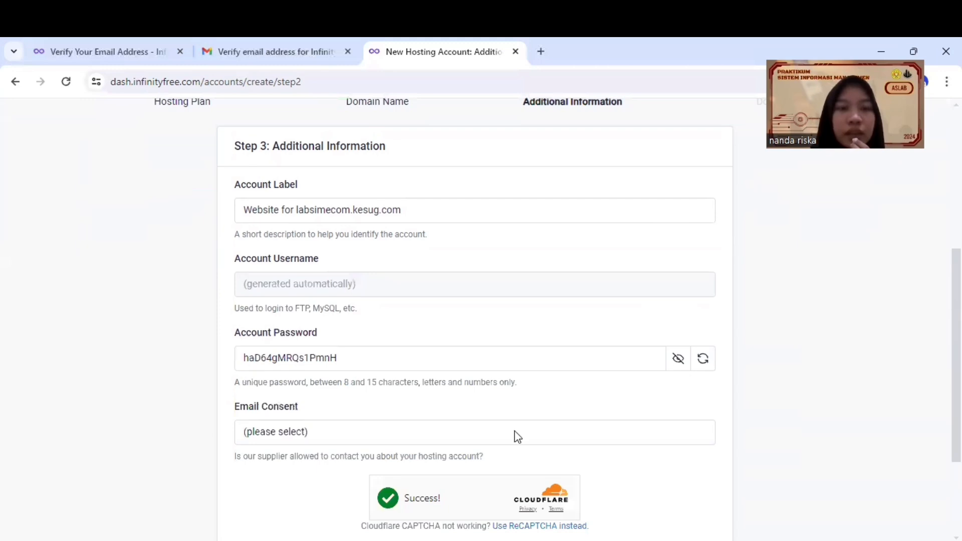
{"action": "left_click", "coordinate": [346, 432]}
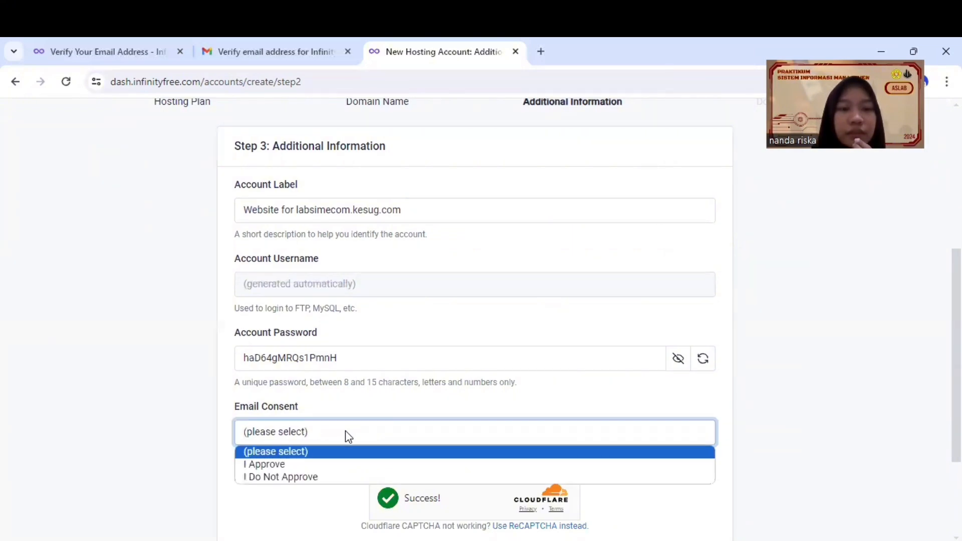
{"action": "left_click", "coordinate": [297, 464]}
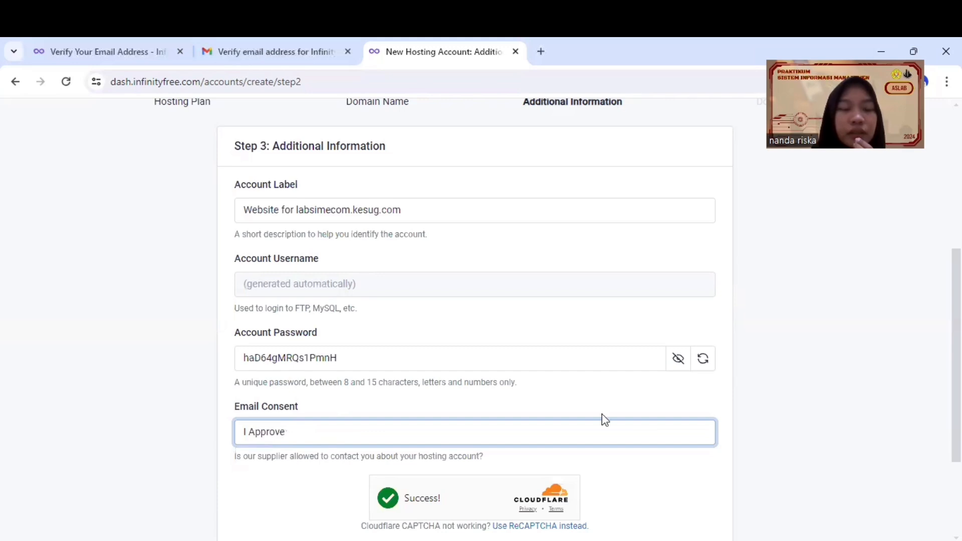
{"action": "scroll", "coordinate": [475, 321], "scroll_direction": "down", "scroll_amount": 3}
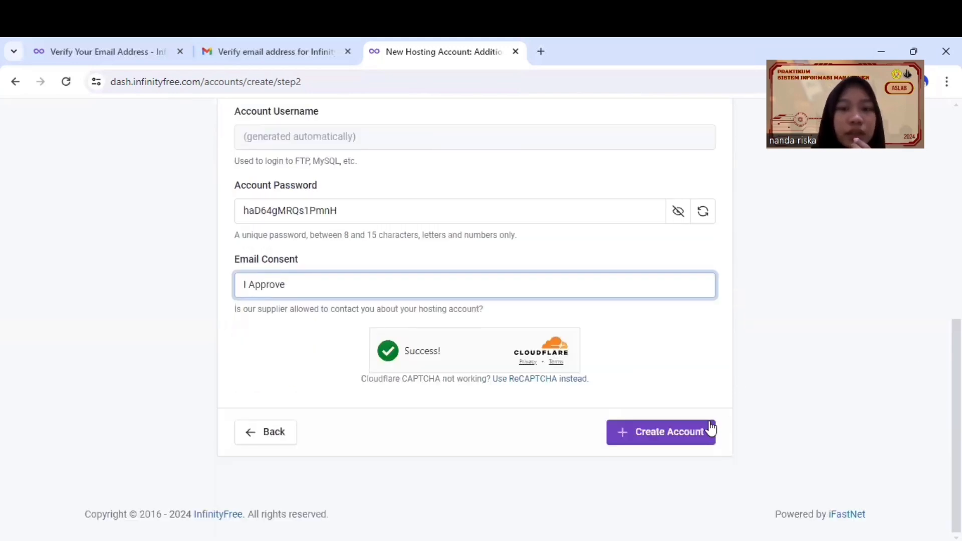
Create the labsimecom.kesug.com account, save its password in Chrome, and finish the wizard.
{"action": "left_click", "coordinate": [683, 426]}
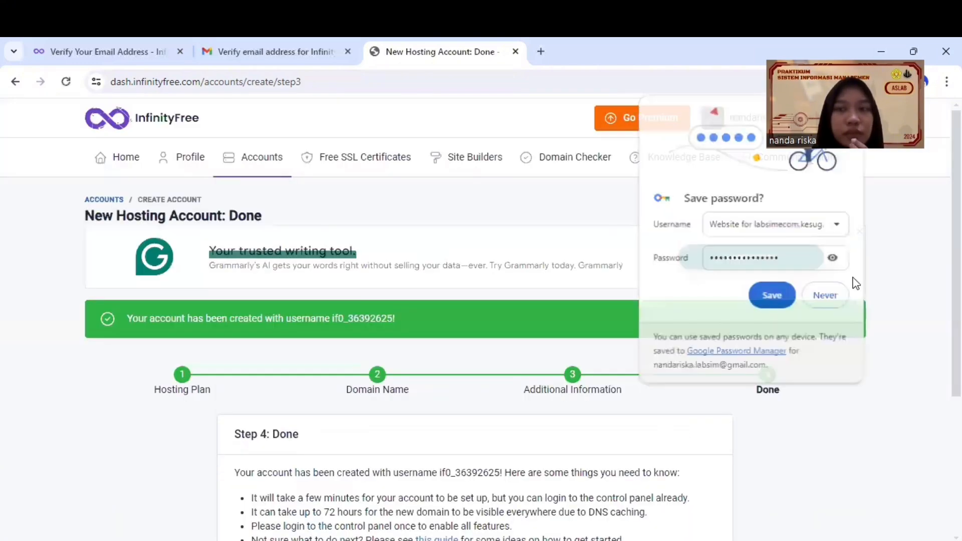
{"action": "left_click", "coordinate": [773, 296]}
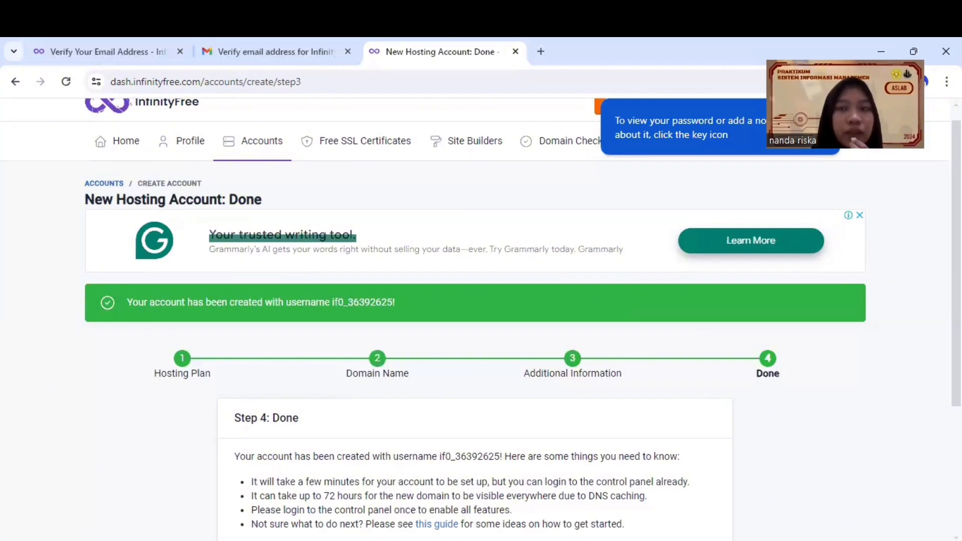
{"action": "scroll", "coordinate": [481, 319], "scroll_direction": "down", "scroll_amount": 1}
{"action": "scroll", "coordinate": [481, 319], "scroll_direction": "down", "scroll_amount": 3}
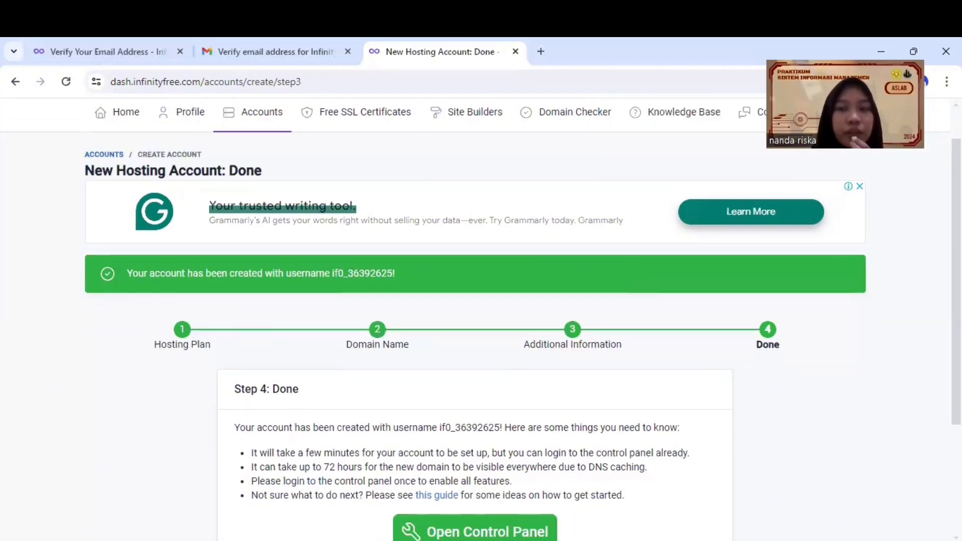
{"action": "scroll", "coordinate": [481, 319], "scroll_direction": "down", "scroll_amount": 1}
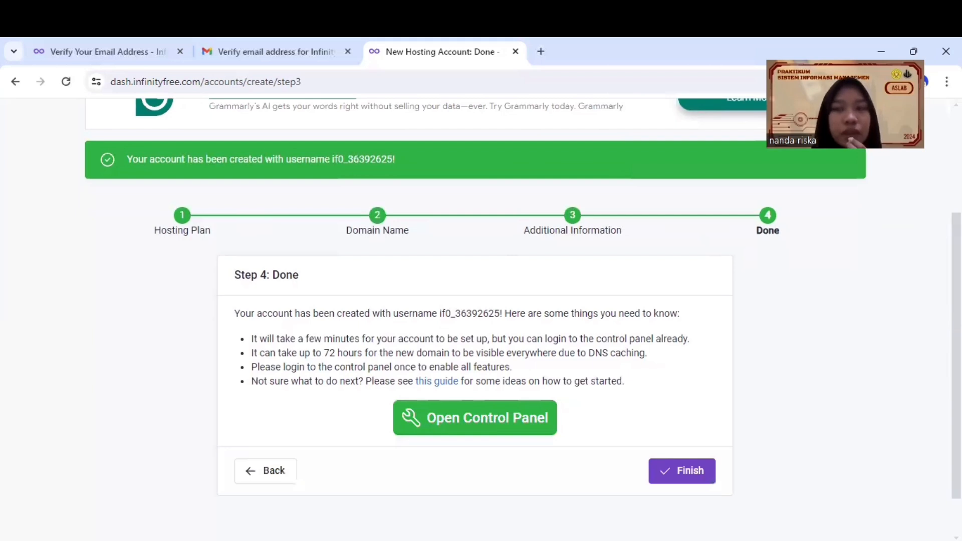
{"action": "left_click", "coordinate": [694, 474]}
{"action": "left_click", "coordinate": [694, 474]}
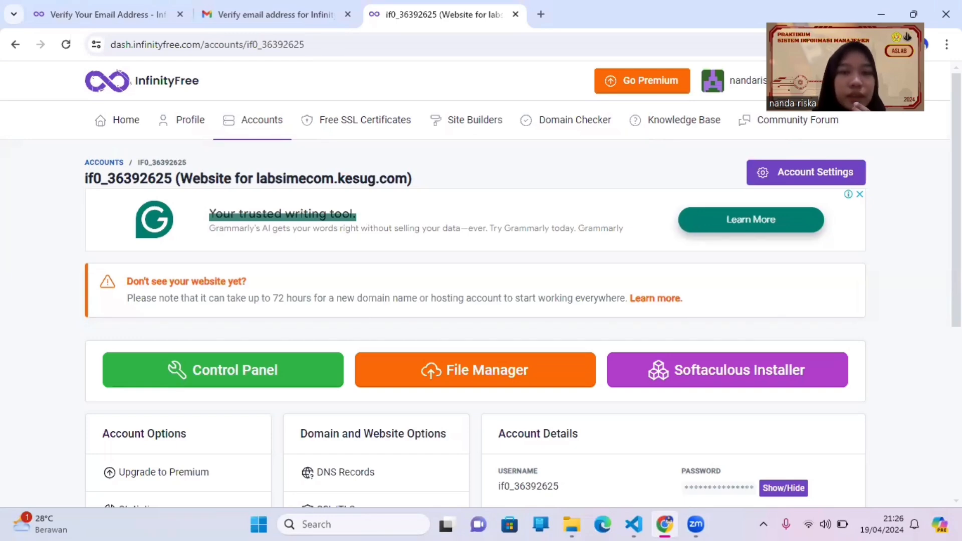
Scroll through Account Options and Account Details to confirm the account status is Active.
{"action": "scroll", "coordinate": [482, 284], "scroll_direction": "down", "scroll_amount": 2}
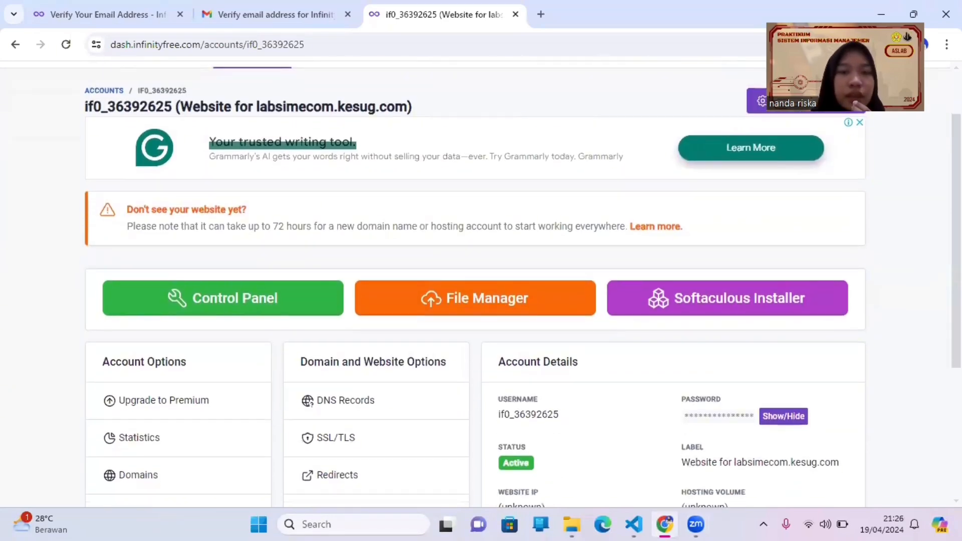
{"action": "scroll", "coordinate": [653, 380], "scroll_direction": "down", "scroll_amount": 2}
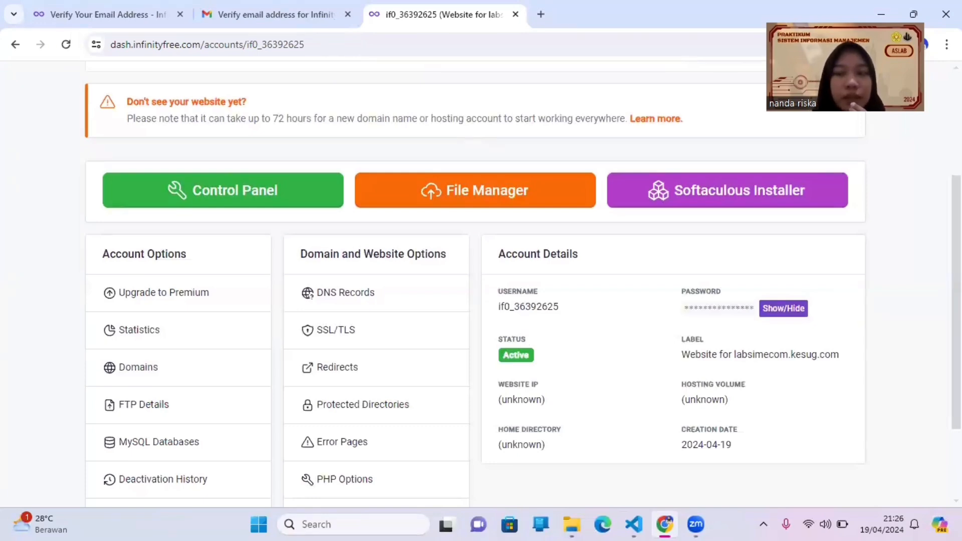
{"action": "scroll", "coordinate": [481, 281], "scroll_direction": "up", "scroll_amount": 2}
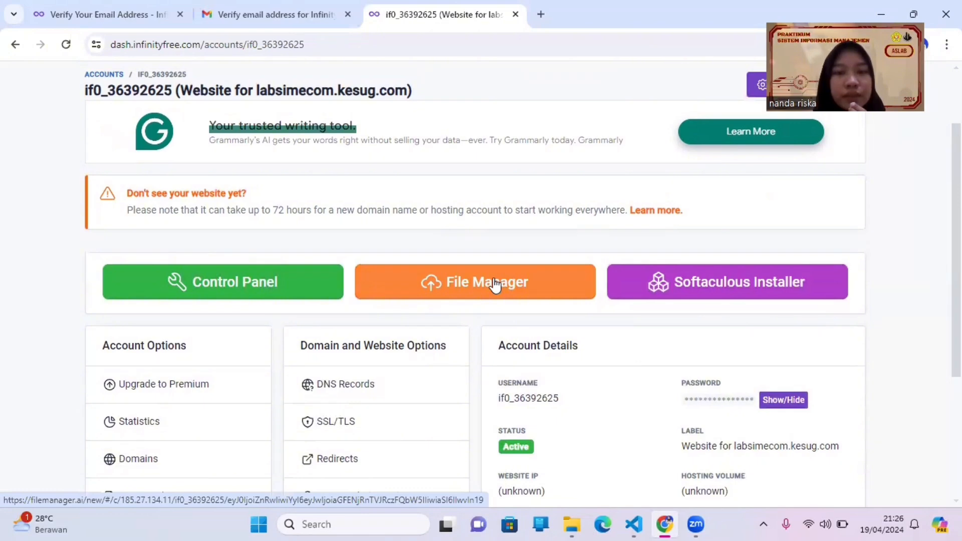
Open the account's file manager and go into the htdocs folder.
{"action": "left_click", "coordinate": [495, 282]}
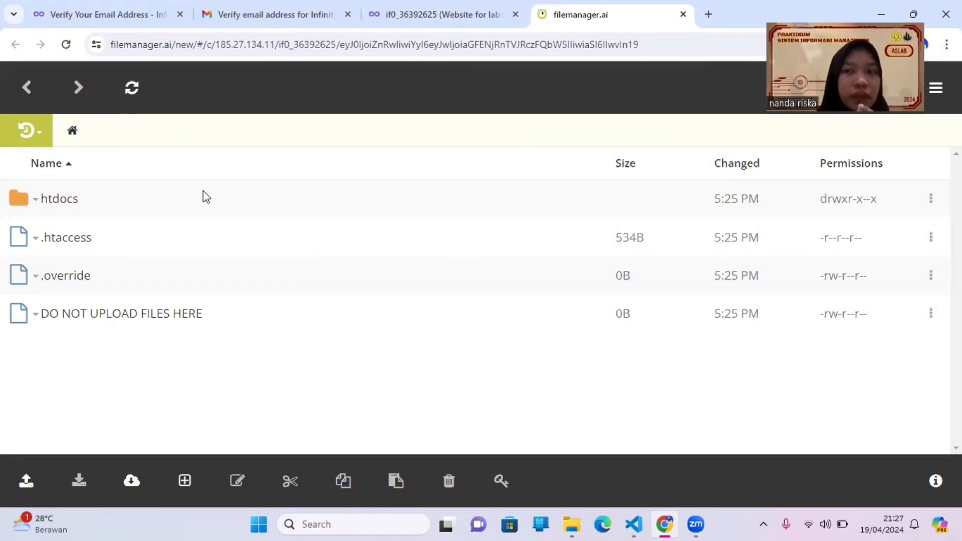
{"action": "left_click", "coordinate": [149, 210]}
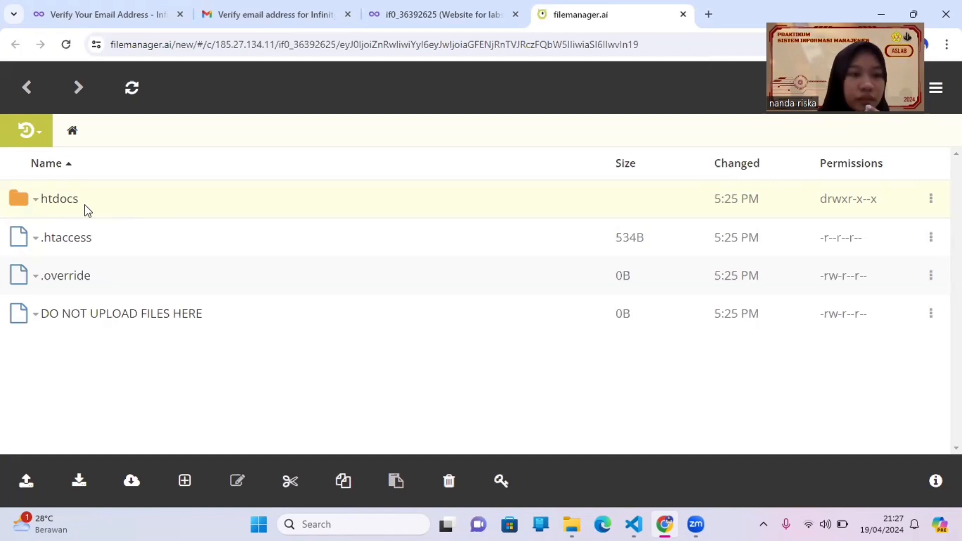
{"action": "right_click", "coordinate": [128, 210]}
{"action": "left_click", "coordinate": [129, 210]}
{"action": "left_click", "coordinate": [35, 202]}
{"action": "left_click", "coordinate": [76, 226]}
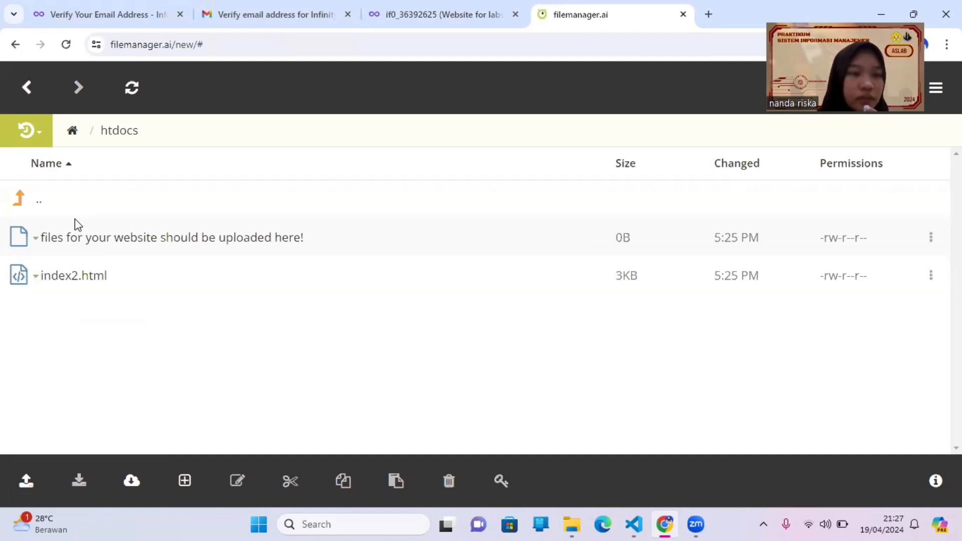
Delete the default placeholder file from htdocs.
{"action": "left_click", "coordinate": [141, 245]}
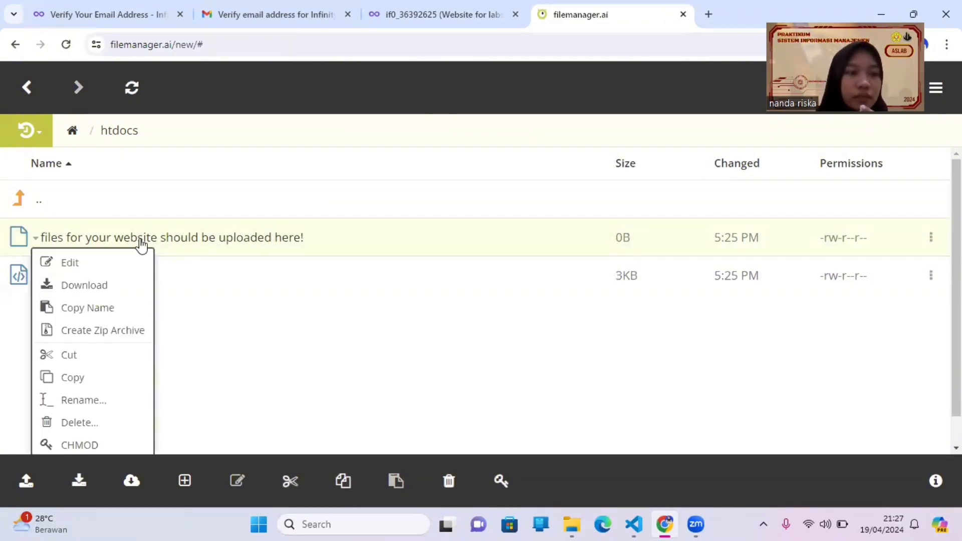
{"action": "left_click", "coordinate": [73, 423]}
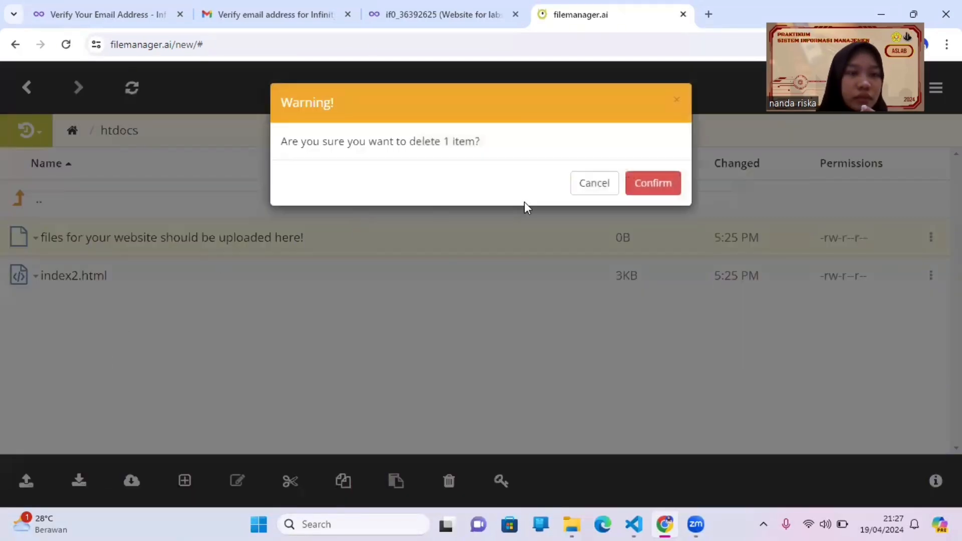
{"action": "left_click", "coordinate": [644, 183]}
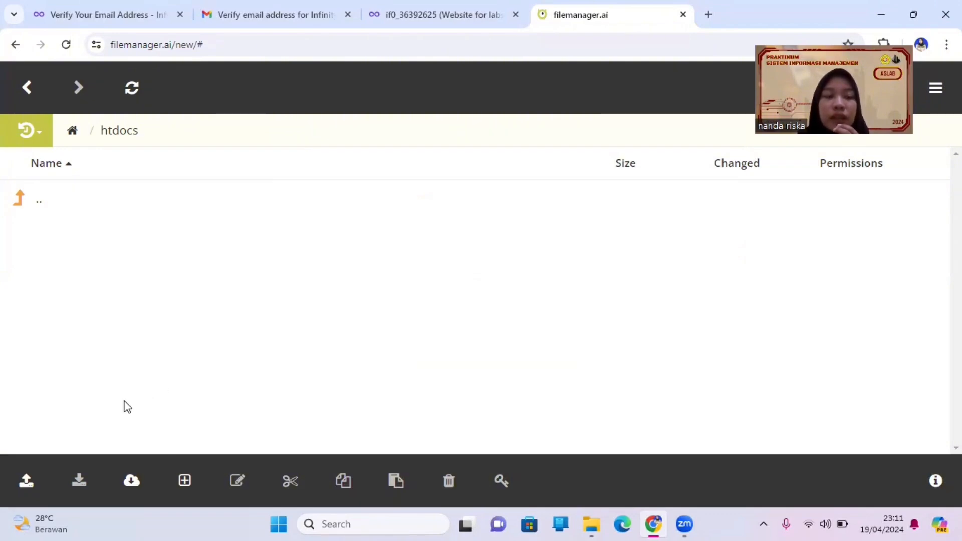
Upload the PHP files add_product through registration from the weblabsim folder into htdocs.
{"action": "left_click", "coordinate": [27, 480]}
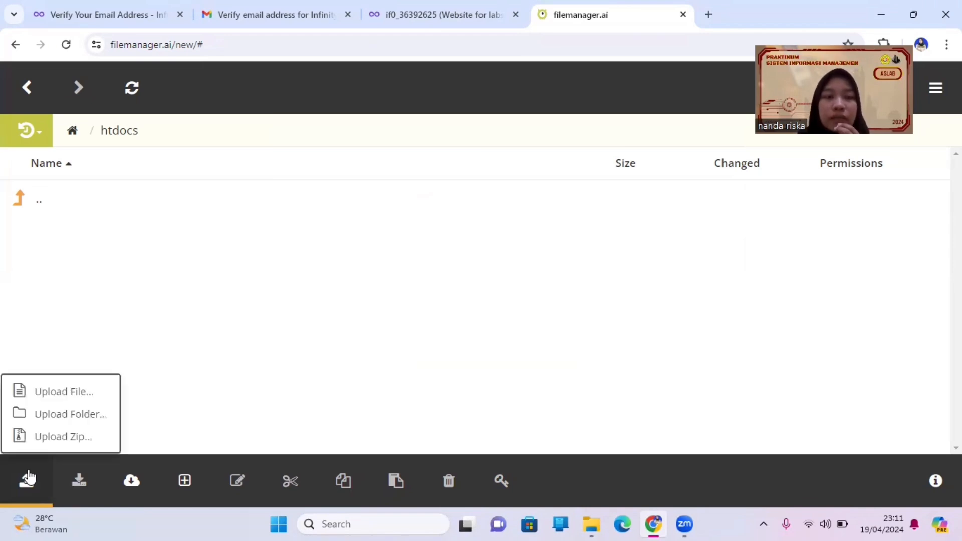
{"action": "left_click", "coordinate": [74, 396]}
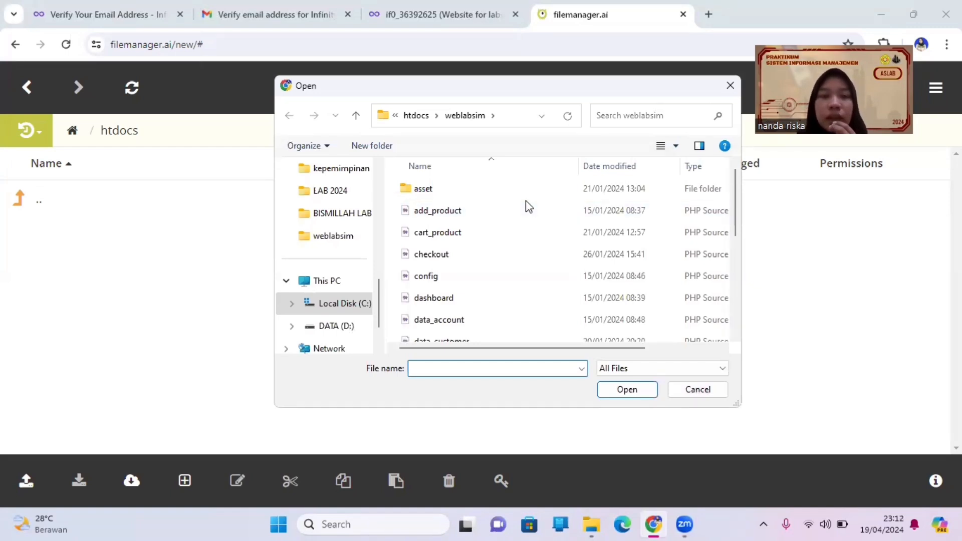
{"action": "left_click", "coordinate": [494, 215]}
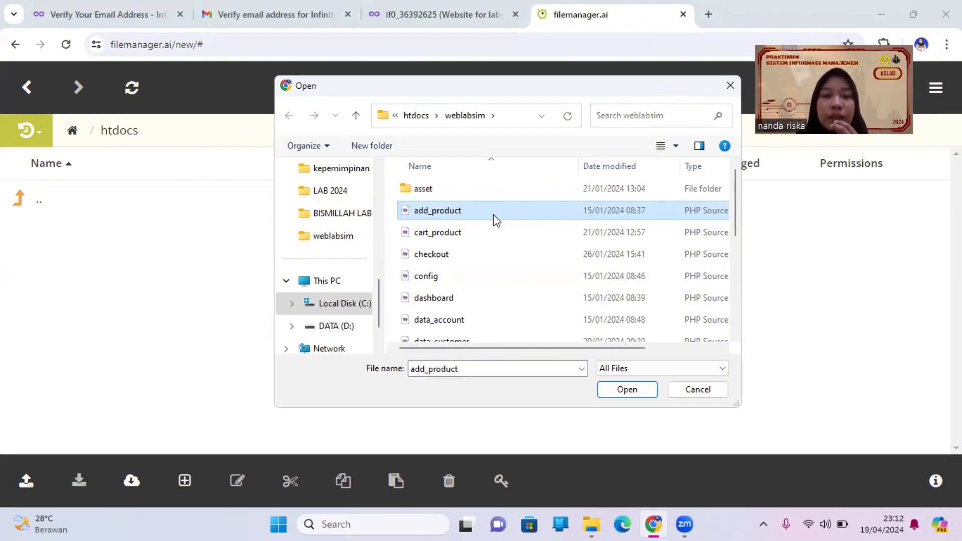
{"action": "key", "text": "shift+Down"}
{"action": "key", "text": "shift+Down"}
{"action": "key", "text": "shift+Down"}
{"action": "key", "text": "shift+Down"}
{"action": "key", "text": "shift+Down"}
{"action": "key", "text": "shift+Down"}
{"action": "key", "text": "shift+Down"}
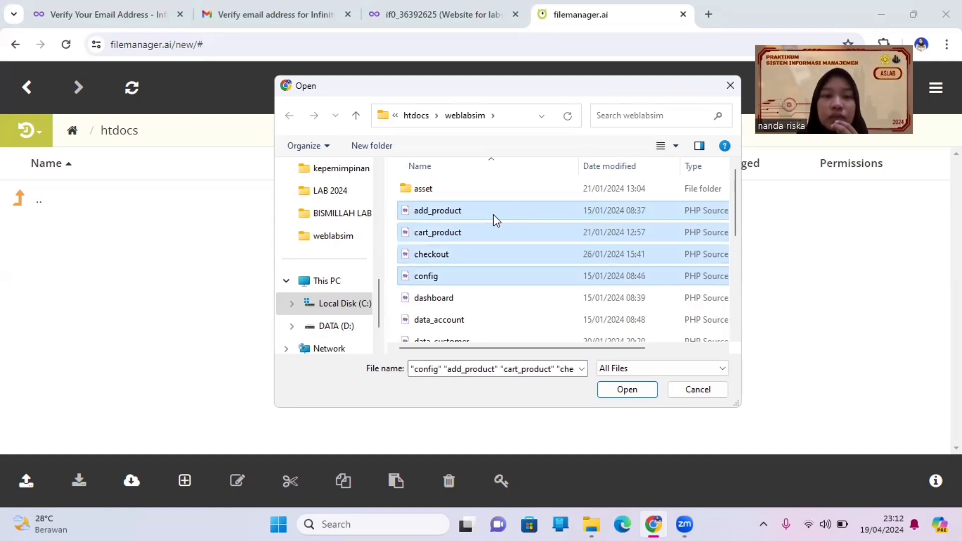
{"action": "key", "text": "shift+Down"}
{"action": "key", "text": "shift+Down"}
{"action": "key", "text": "shift+Down"}
{"action": "key", "text": "shift+Down"}
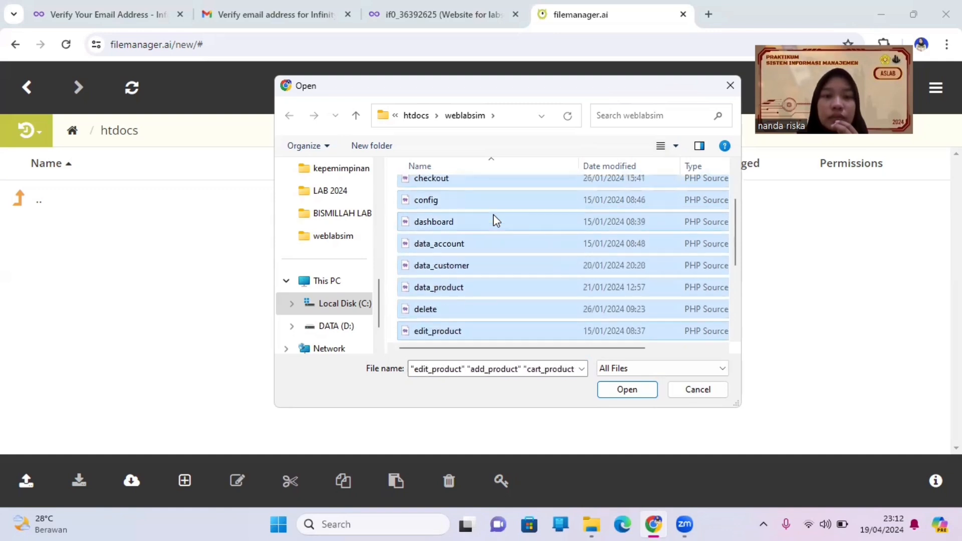
{"action": "key", "text": "shift+Down"}
{"action": "key", "text": "shift+Down"}
{"action": "key", "text": "shift+Down"}
{"action": "key", "text": "shift+Down"}
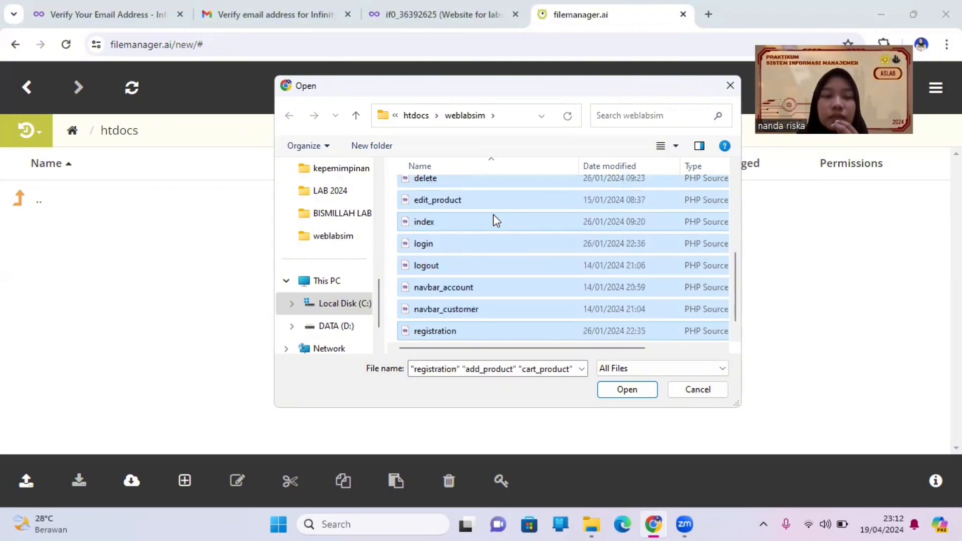
{"action": "key", "text": "shift+Down"}
{"action": "key", "text": "shift+Up"}
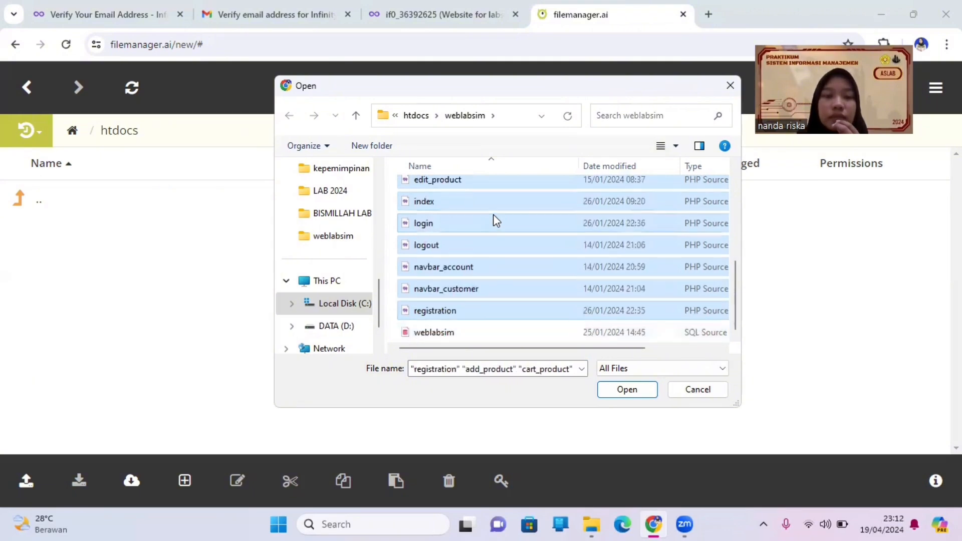
{"action": "left_click", "coordinate": [628, 390]}
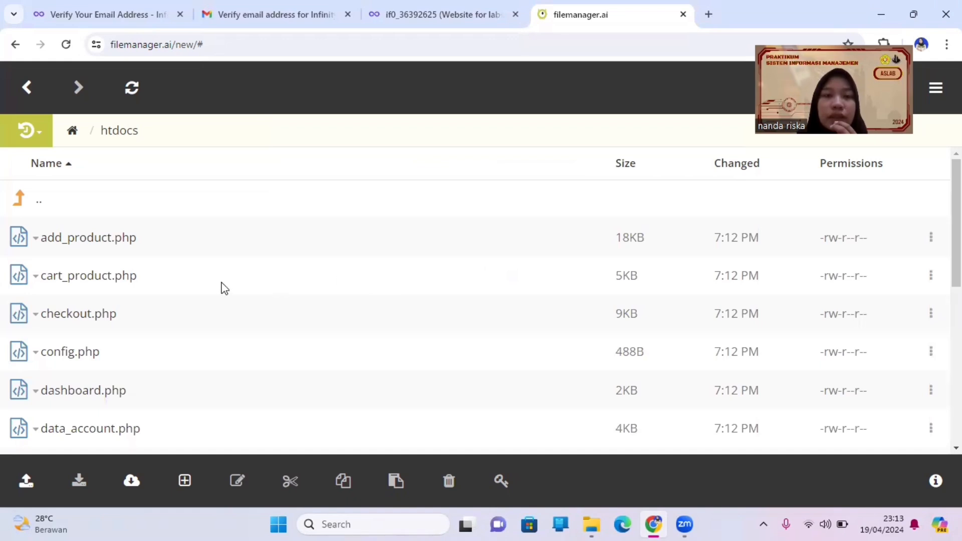
Upload the local asset folder and its 4 files into htdocs as a whole folder.
{"action": "left_click", "coordinate": [27, 483]}
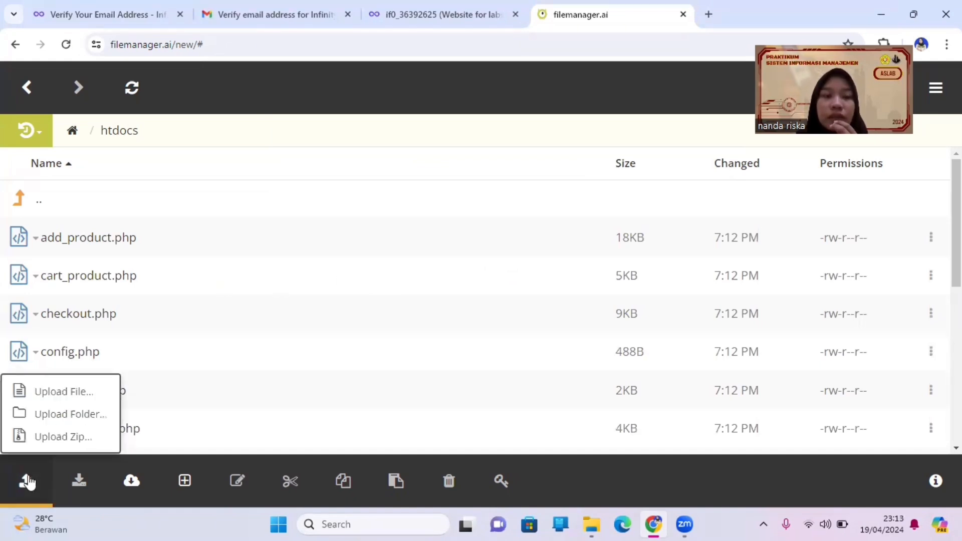
{"action": "left_click", "coordinate": [97, 415]}
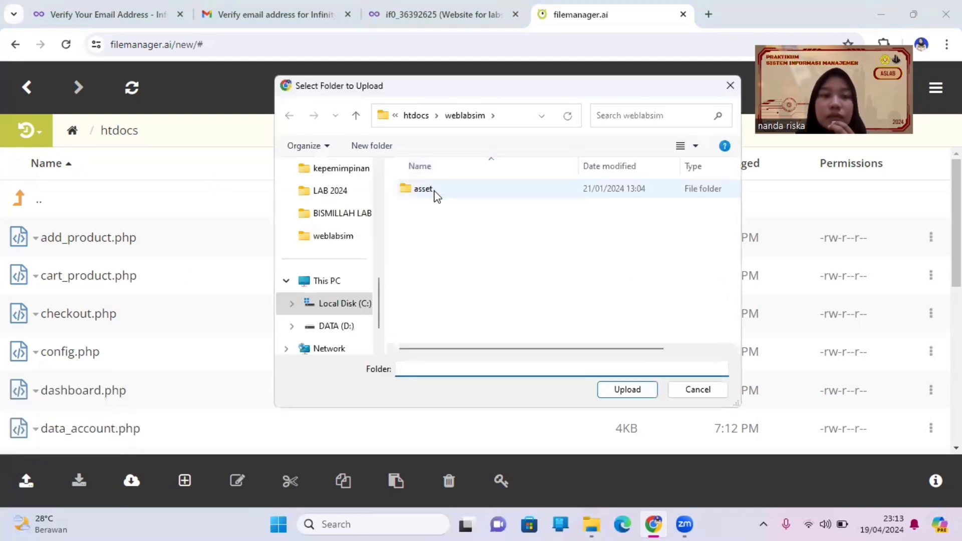
{"action": "left_click", "coordinate": [436, 196]}
{"action": "left_click", "coordinate": [629, 391]}
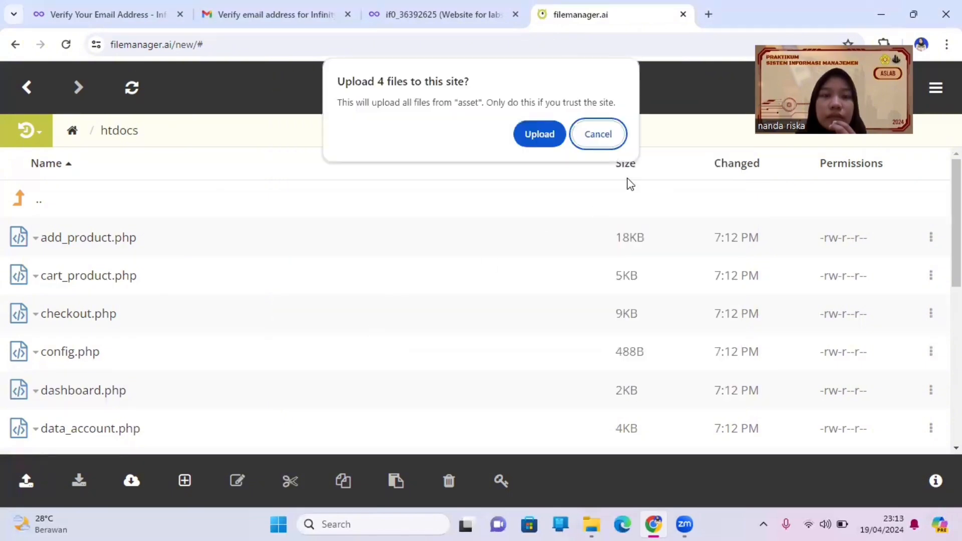
{"action": "left_click", "coordinate": [534, 134]}
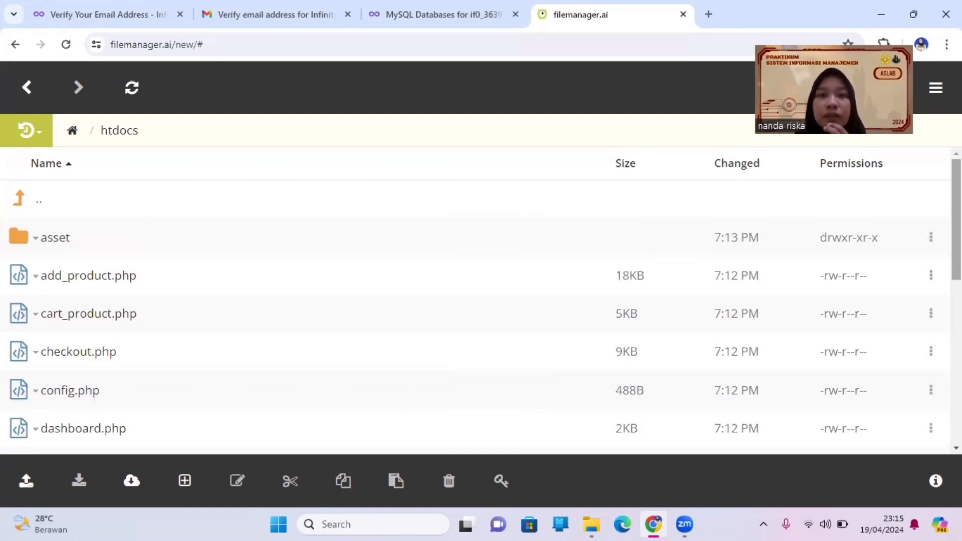
Create a MySQL database named labsimecom on the account, then open it in phpMyAdmin.
{"action": "left_click", "coordinate": [445, 19]}
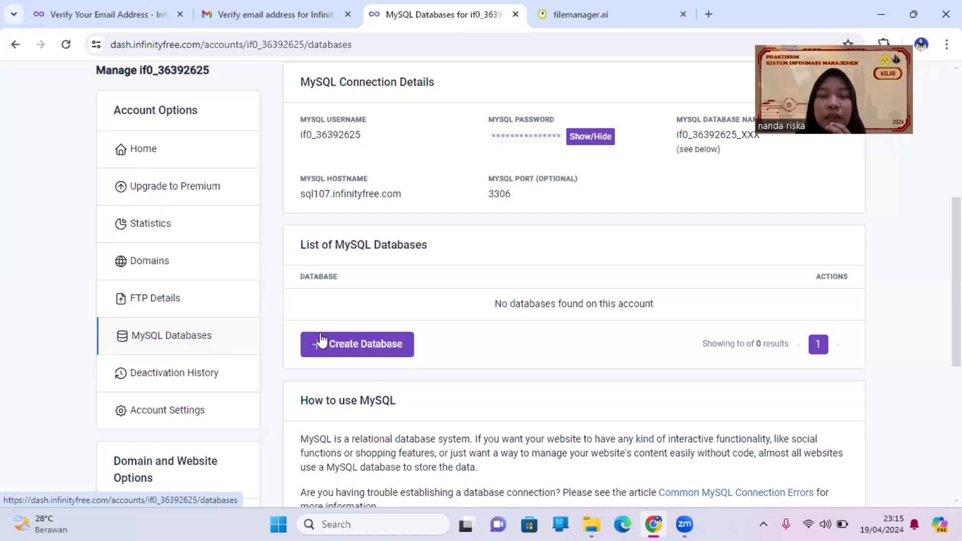
{"action": "left_click", "coordinate": [188, 335]}
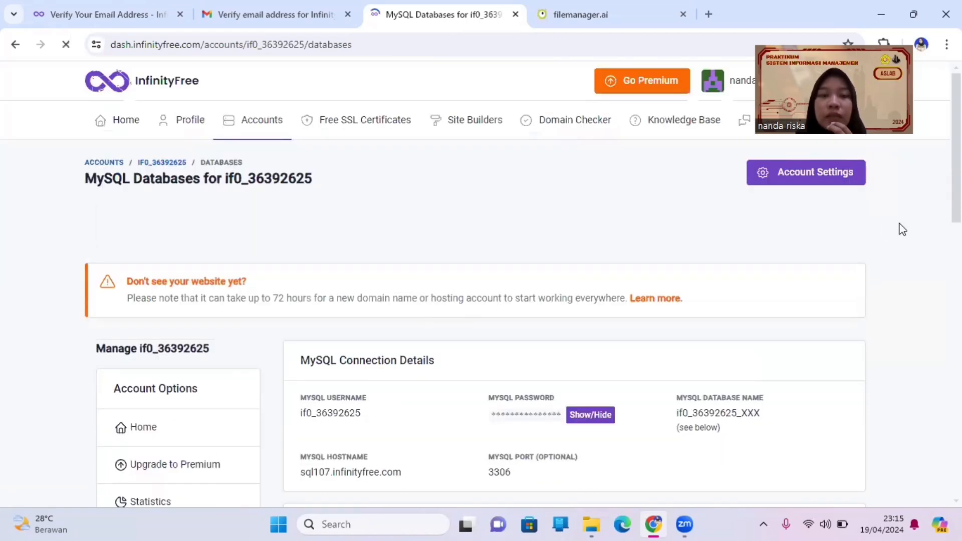
{"action": "scroll", "coordinate": [644, 303], "scroll_direction": "down", "scroll_amount": 7}
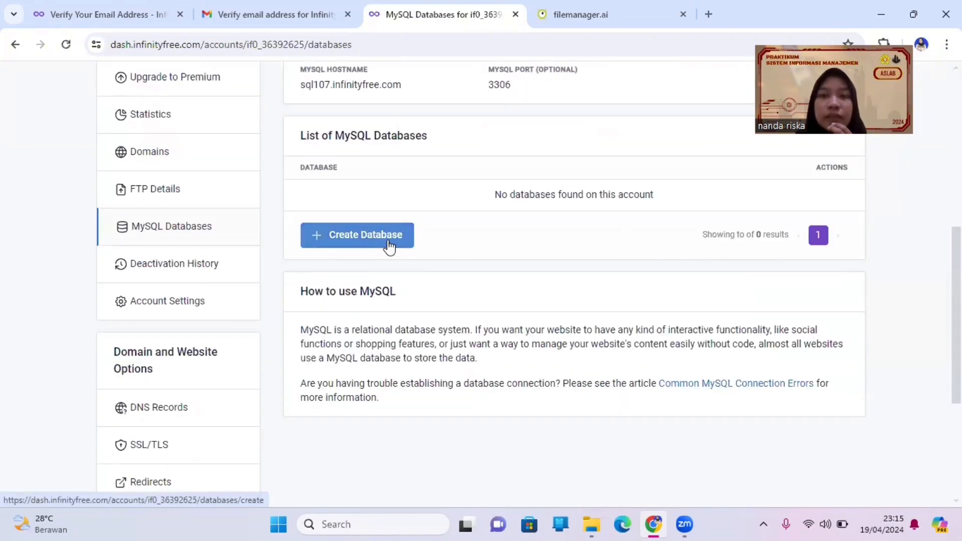
{"action": "left_click", "coordinate": [389, 245]}
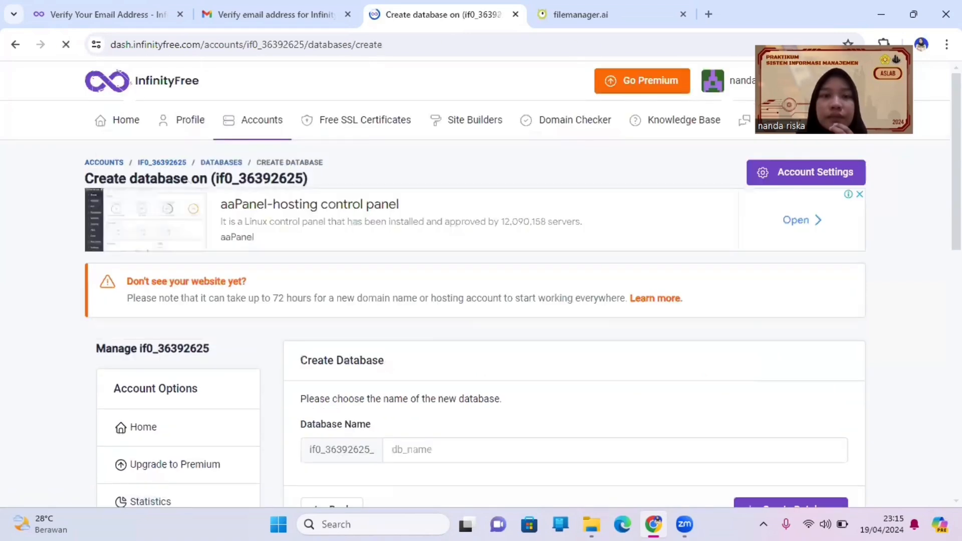
{"action": "scroll", "coordinate": [505, 155], "scroll_direction": "down", "scroll_amount": 5}
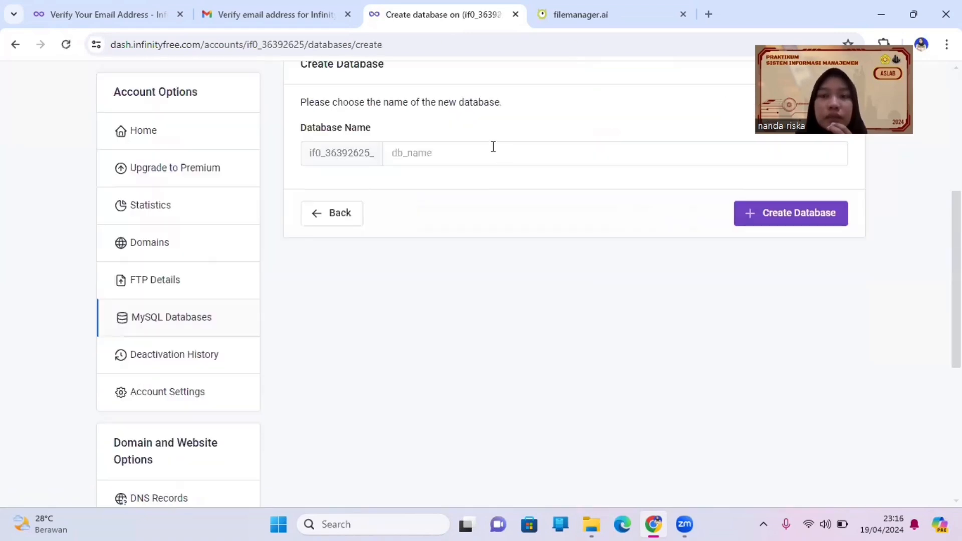
{"action": "left_click", "coordinate": [494, 146]}
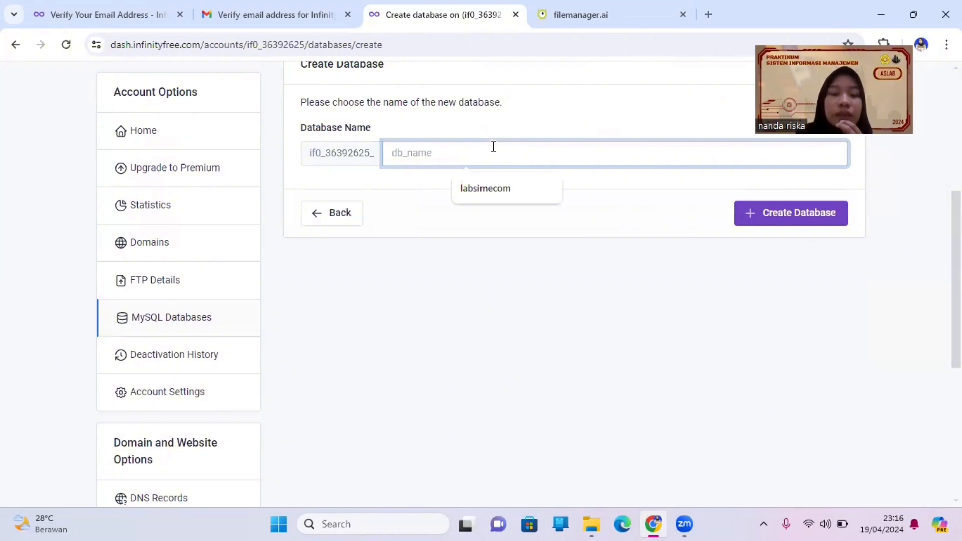
{"action": "type", "text": "la"}
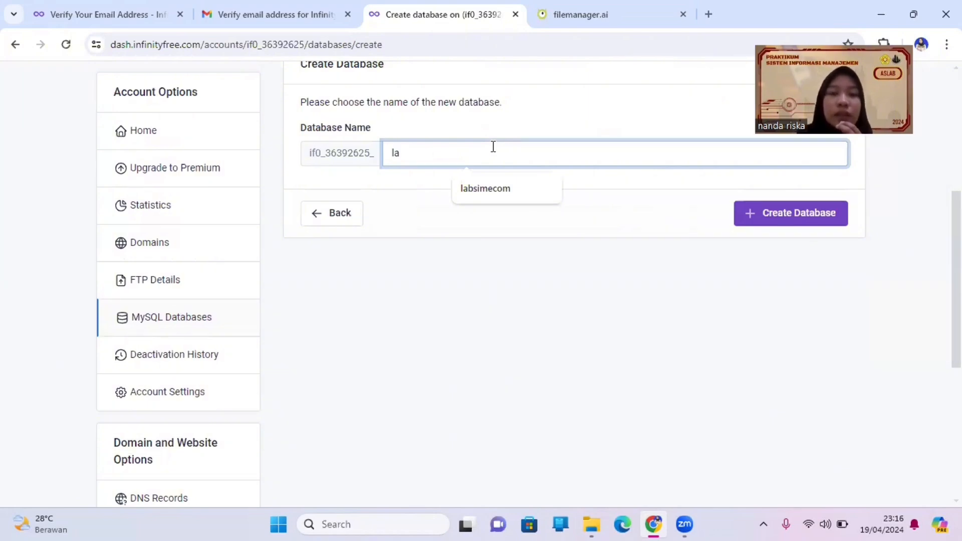
{"action": "type", "text": "b"}
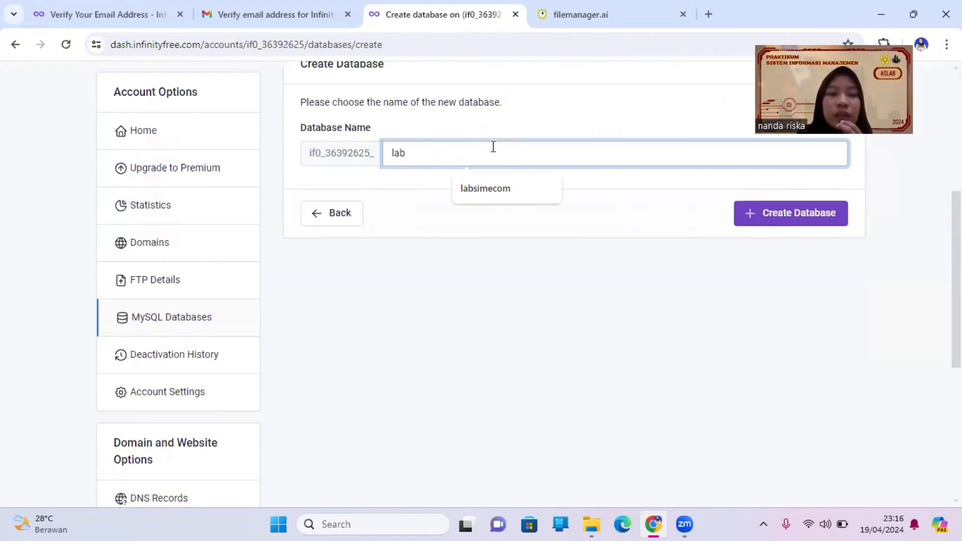
{"action": "type", "text": "s"}
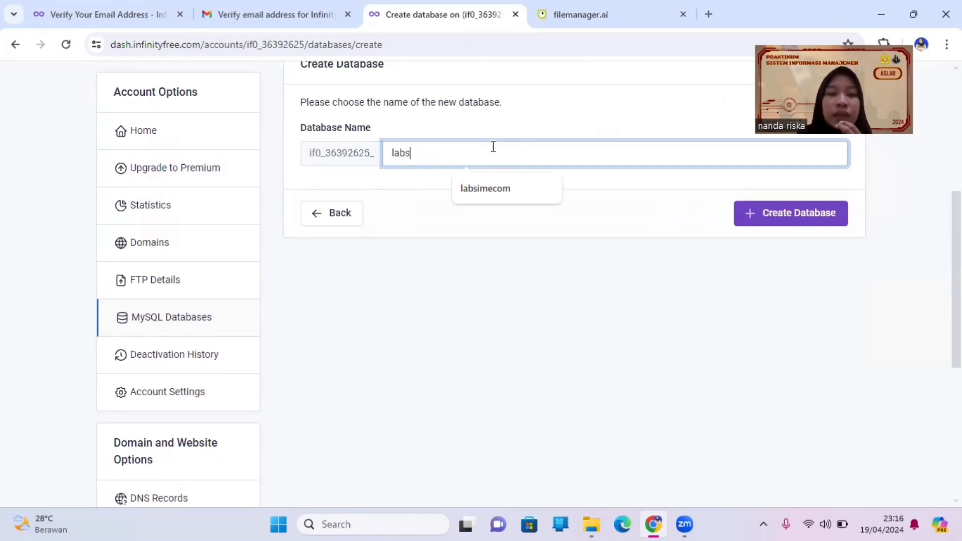
{"action": "type", "text": "ime"}
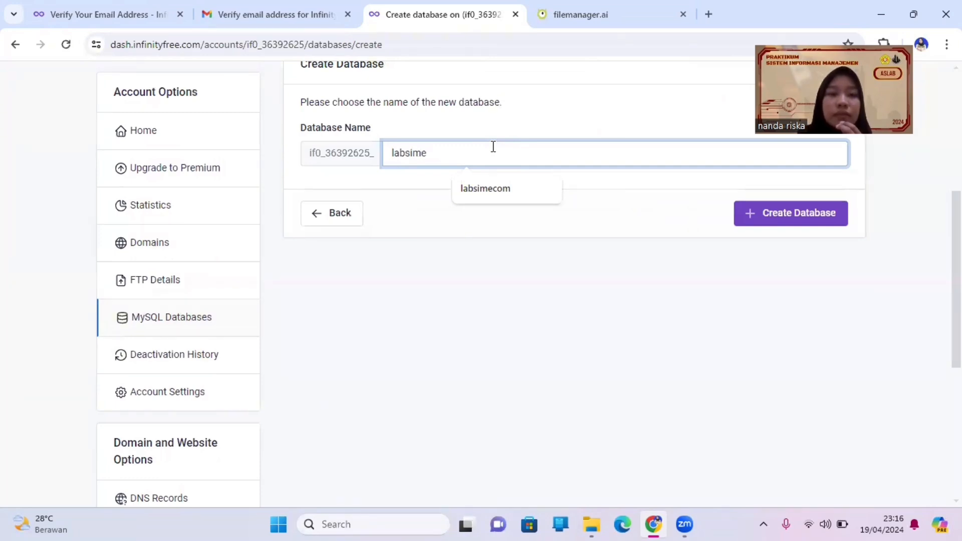
{"action": "type", "text": "v"}
{"action": "key", "text": "BackSpace"}
{"action": "type", "text": "com"}
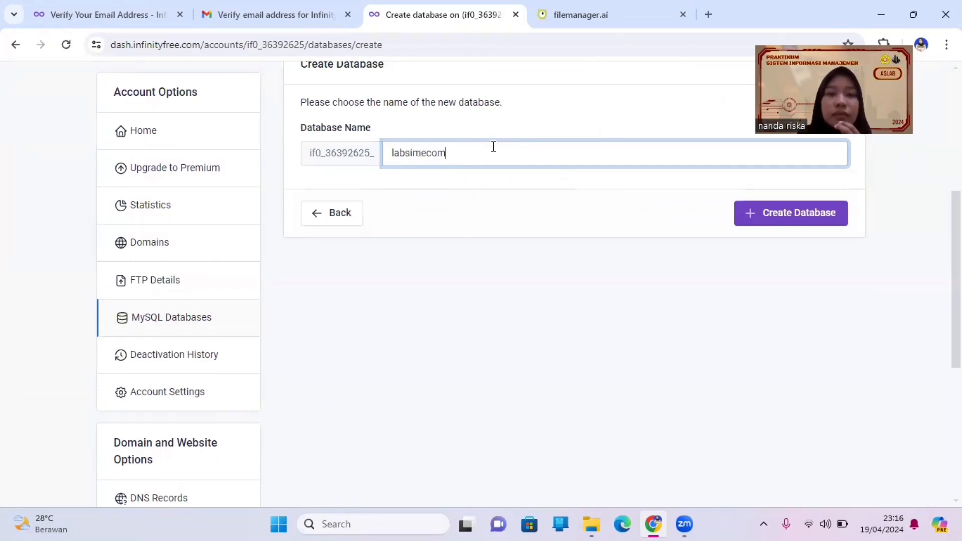
{"action": "left_click", "coordinate": [762, 213]}
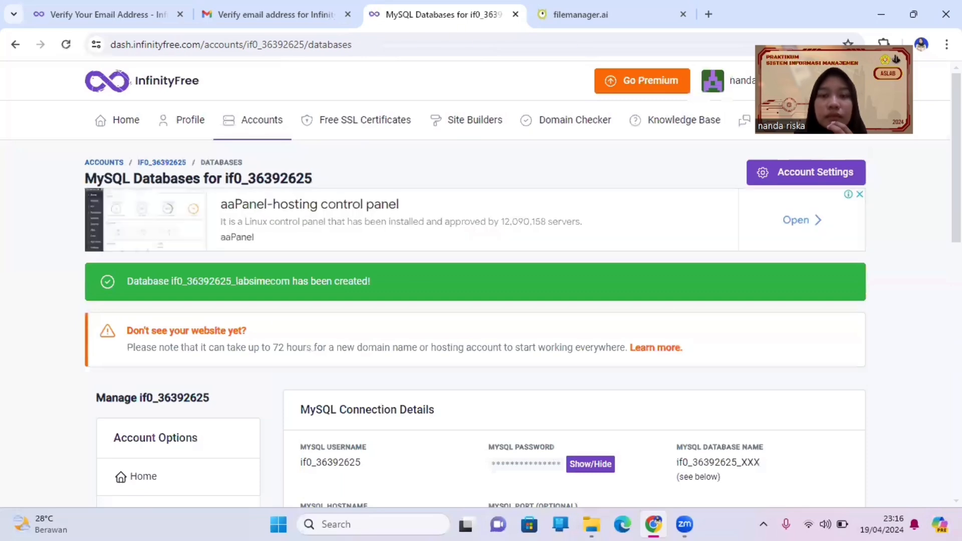
{"action": "scroll", "coordinate": [482, 281], "scroll_direction": "down", "scroll_amount": 7}
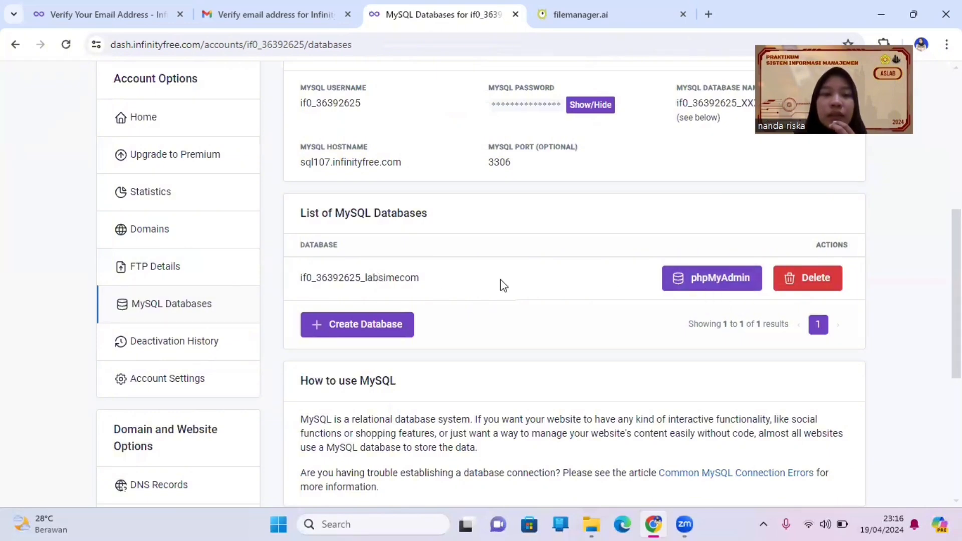
{"action": "left_click", "coordinate": [691, 290]}
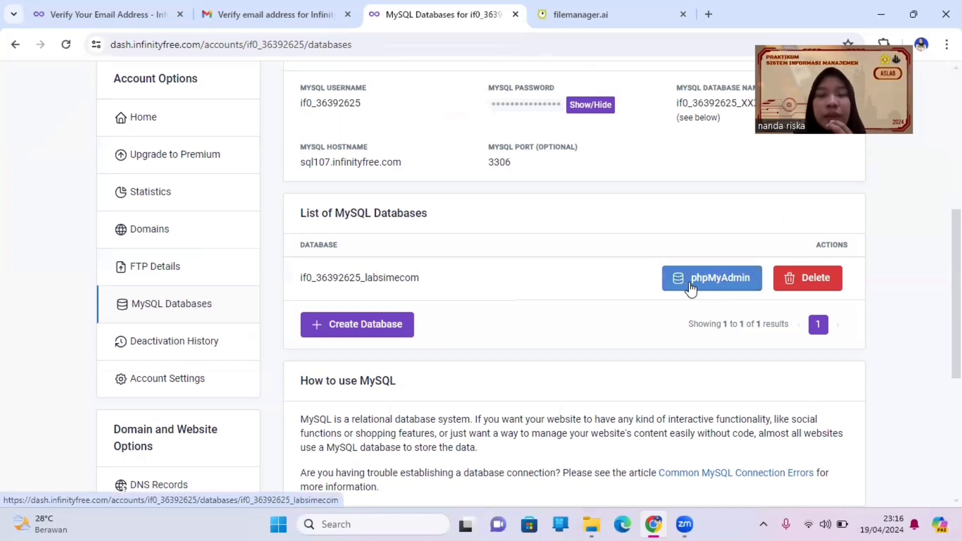
Open the Import page for the empty labsimecom database in phpMyAdmin.
{"action": "left_click", "coordinate": [690, 283]}
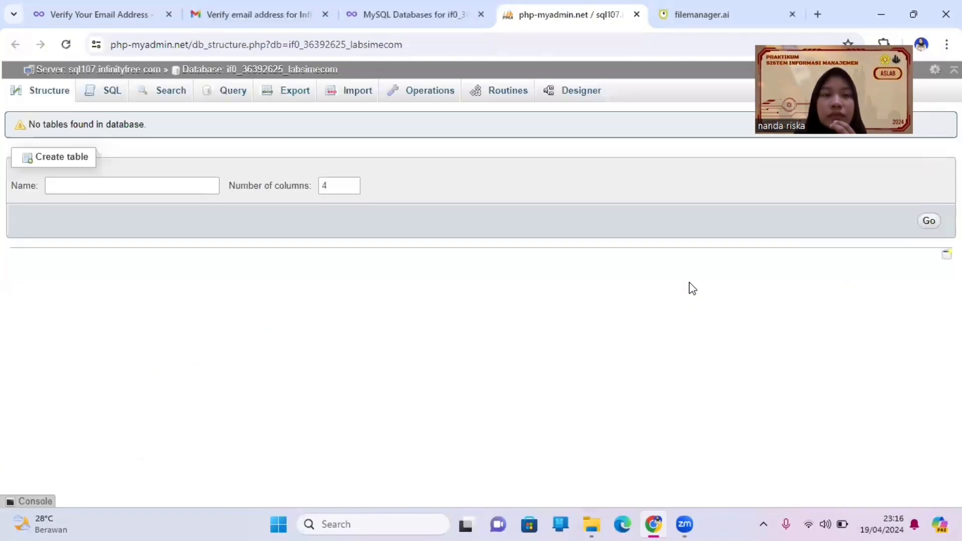
{"action": "left_click", "coordinate": [357, 97]}
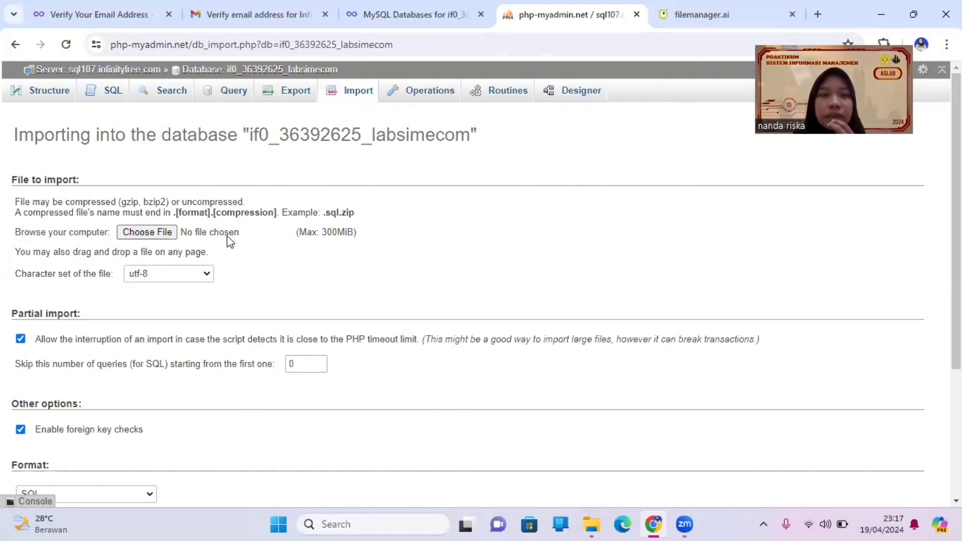
Browse the import file picker to C:\xampp\htdocs.
{"action": "left_click", "coordinate": [141, 238]}
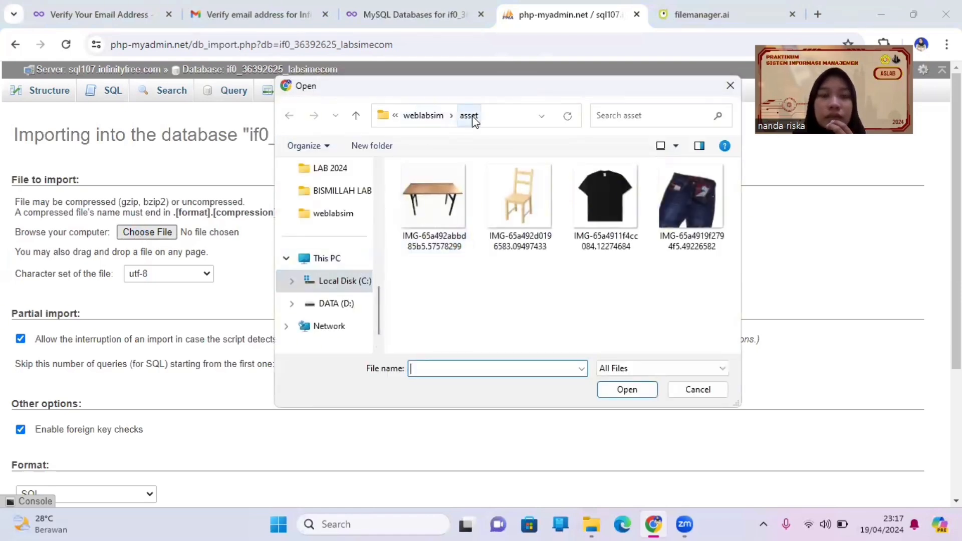
{"action": "left_click", "coordinate": [362, 281]}
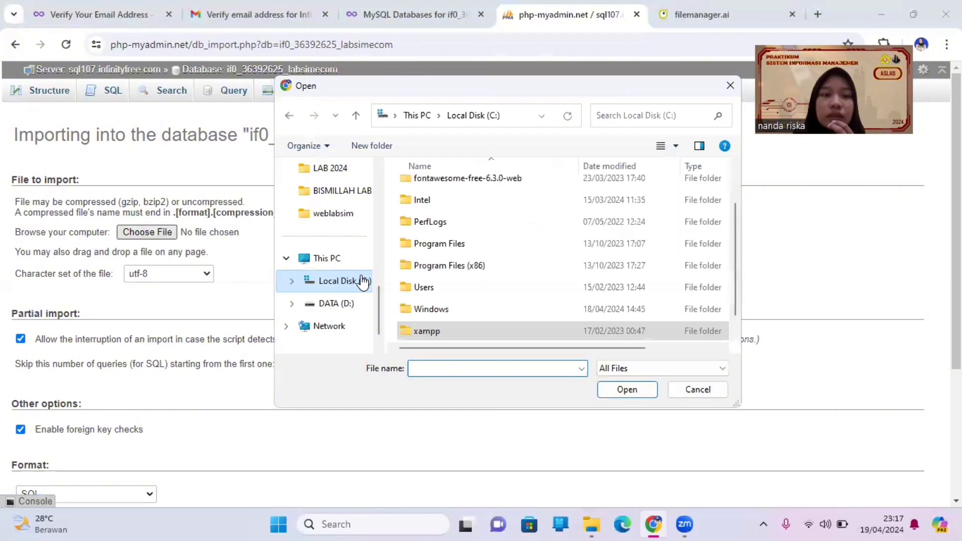
{"action": "left_click", "coordinate": [526, 332]}
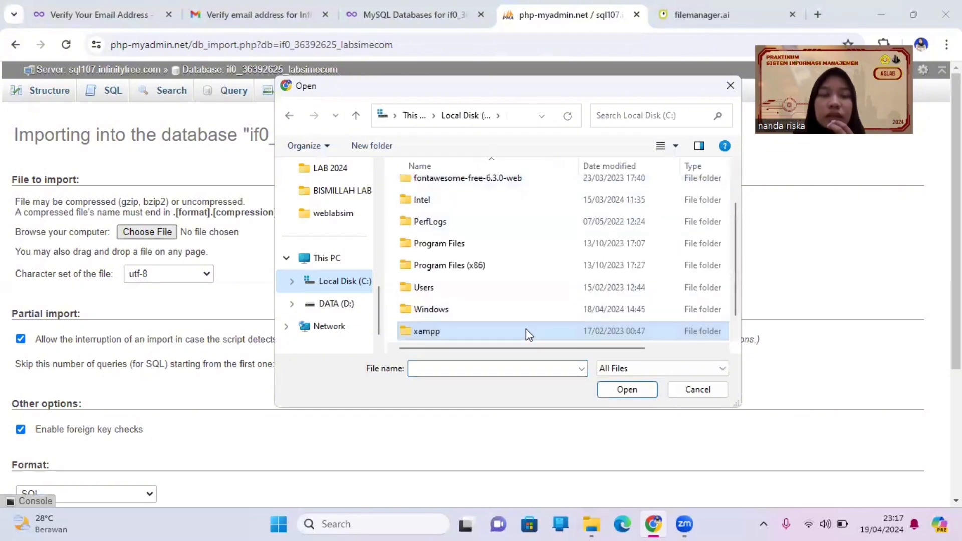
{"action": "double_click", "coordinate": [525, 331]}
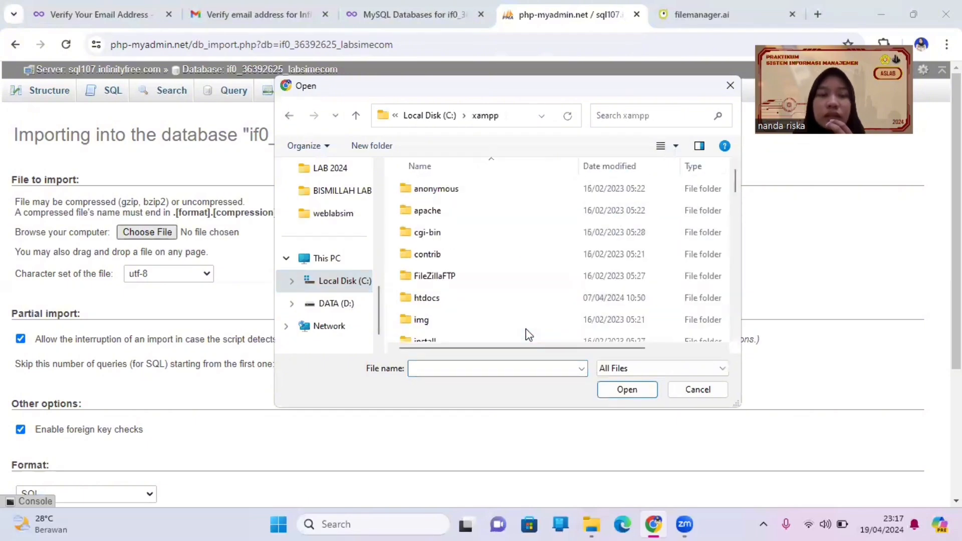
{"action": "double_click", "coordinate": [533, 303]}
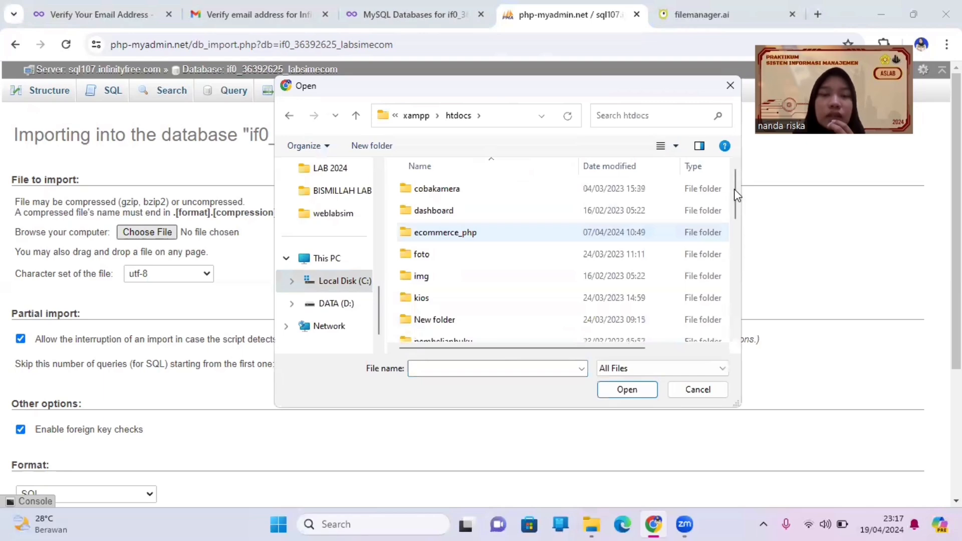
Choose weblabsim.sql from the weblabsim project folder as the import file.
{"action": "scroll", "coordinate": [729, 260], "scroll_direction": "down", "scroll_amount": 3}
{"action": "scroll", "coordinate": [729, 243], "scroll_direction": "up", "scroll_amount": 1}
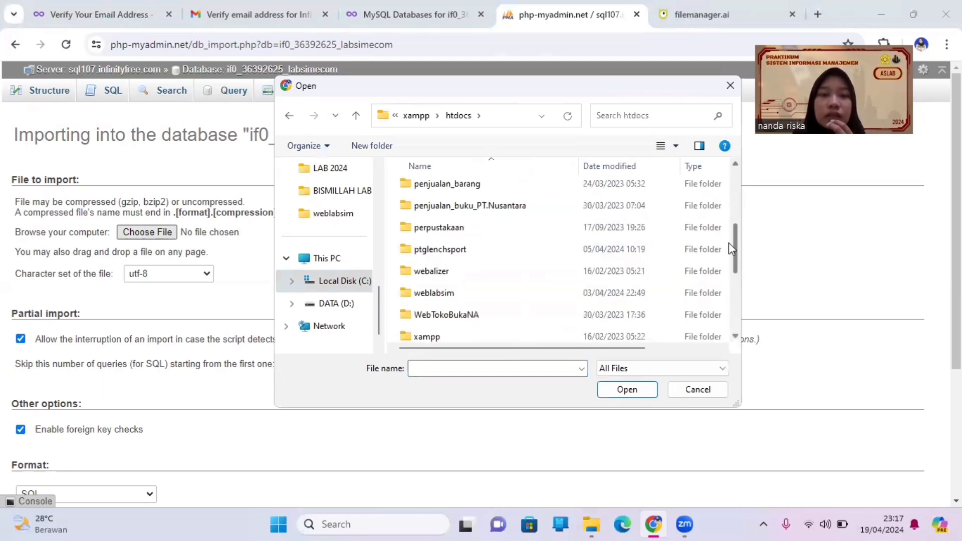
{"action": "left_click", "coordinate": [546, 294]}
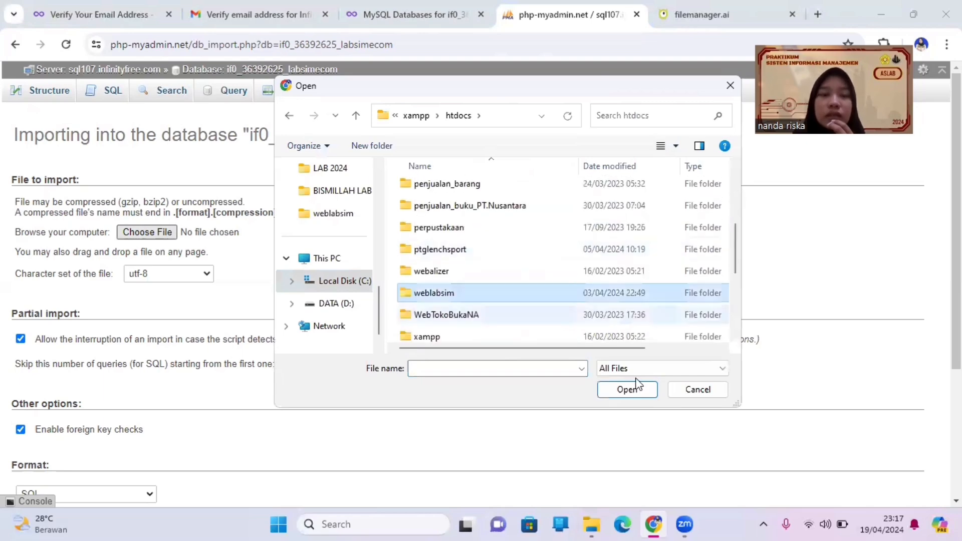
{"action": "left_click", "coordinate": [628, 391]}
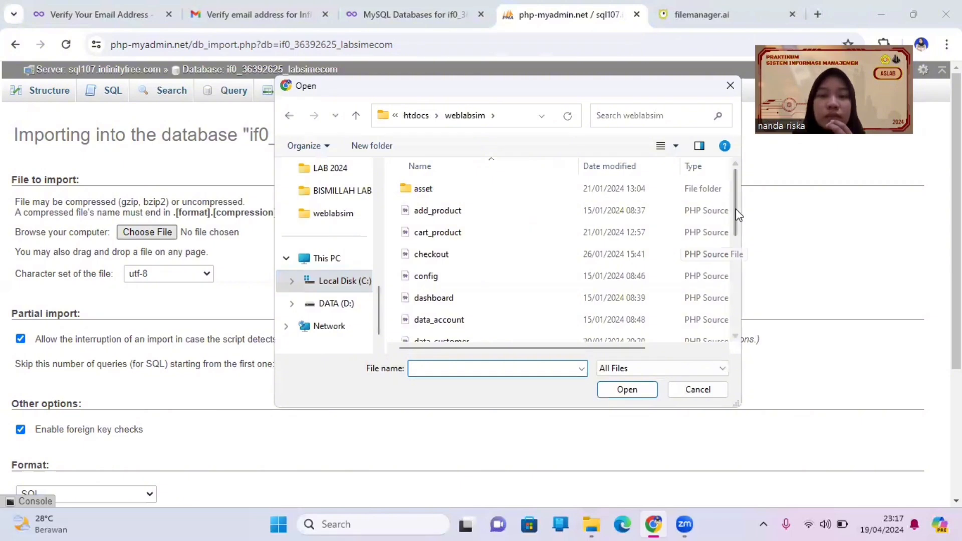
{"action": "scroll", "coordinate": [736, 209], "scroll_direction": "down", "scroll_amount": 2}
{"action": "scroll", "coordinate": [578, 341], "scroll_direction": "down", "scroll_amount": 1}
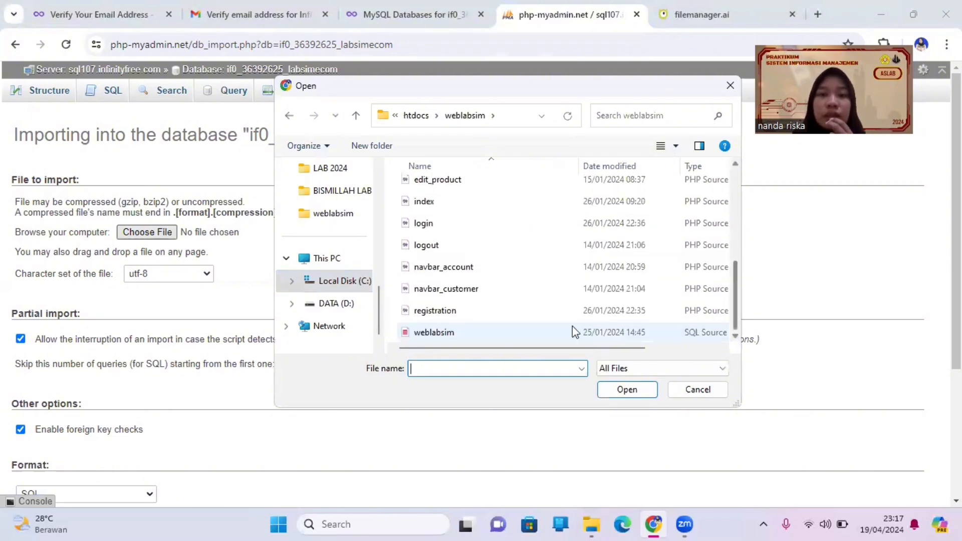
{"action": "left_click", "coordinate": [574, 332]}
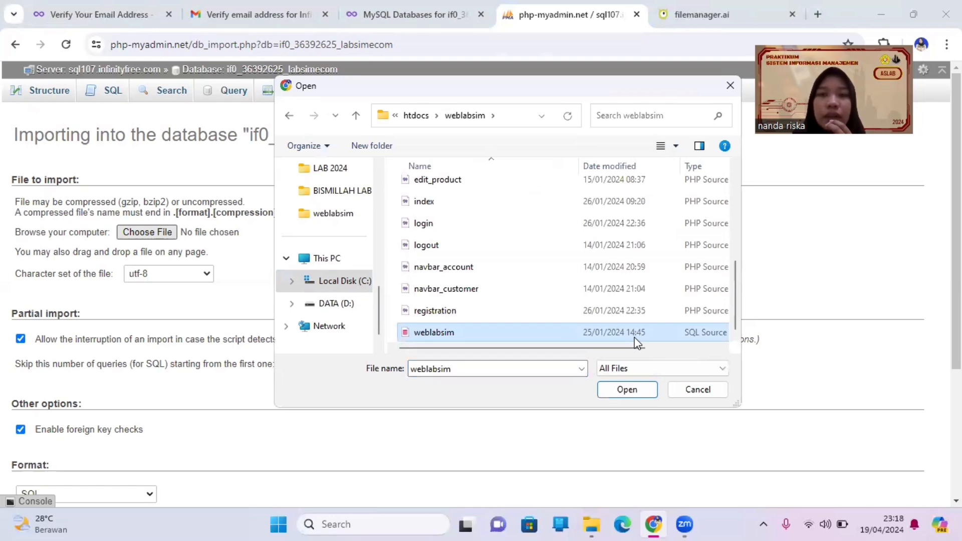
{"action": "left_click", "coordinate": [627, 391]}
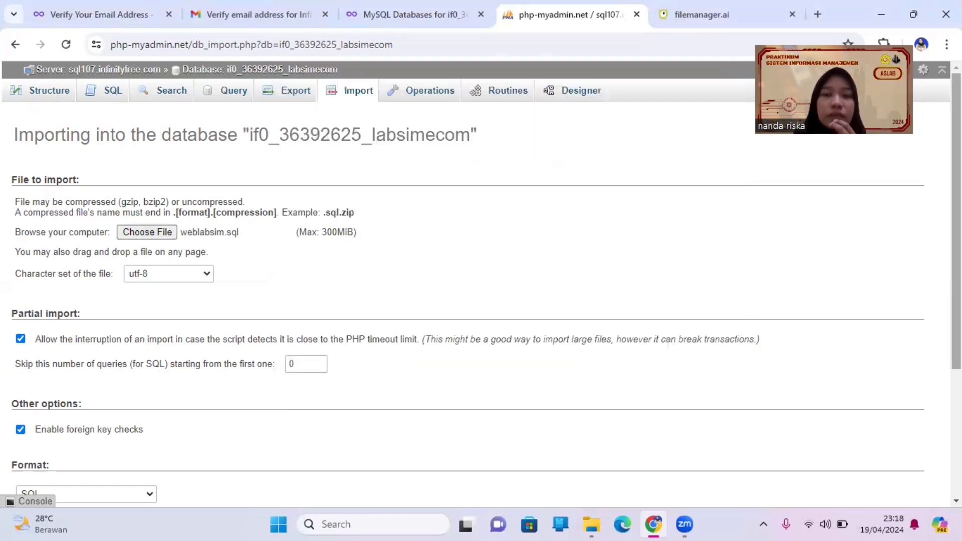
Run the weblabsim.sql import and confirm that 26 queries executed successfully.
{"action": "scroll", "coordinate": [639, 348], "scroll_direction": "down", "scroll_amount": 4}
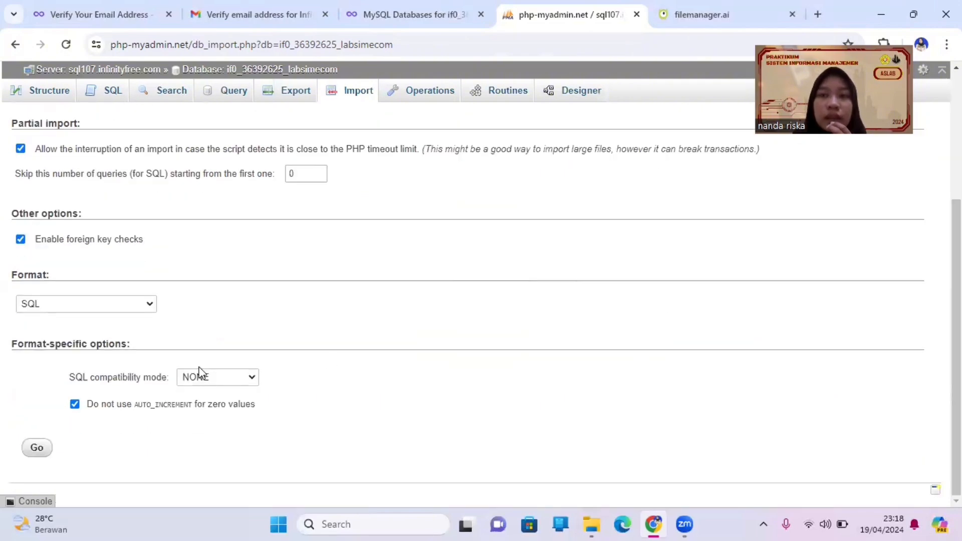
{"action": "left_click", "coordinate": [36, 448]}
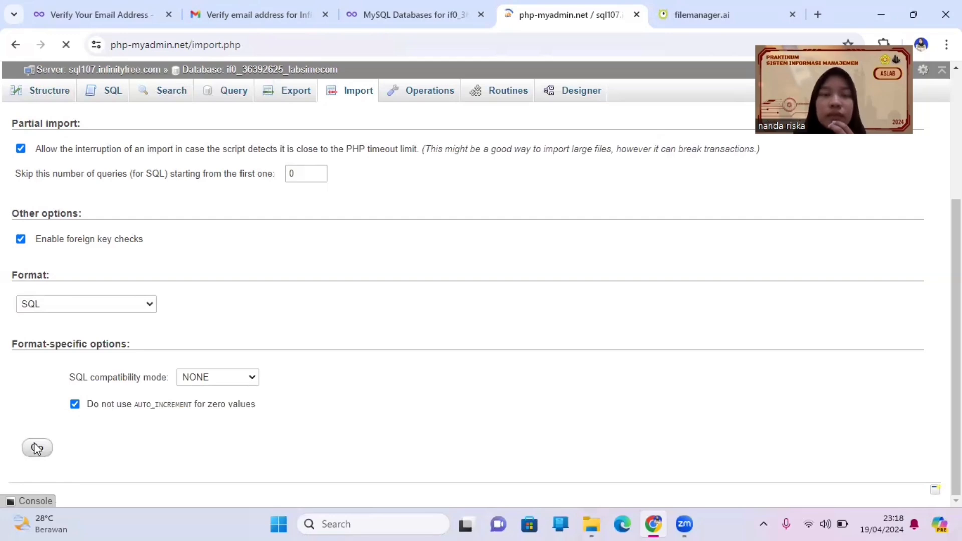
{"action": "scroll", "coordinate": [36, 448], "scroll_direction": "down", "scroll_amount": 1}
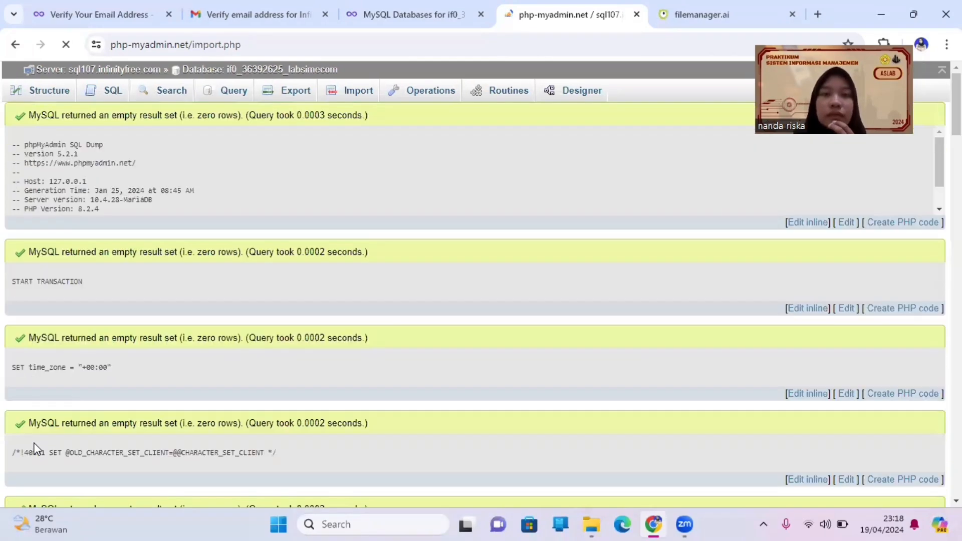
{"action": "scroll", "coordinate": [35, 450], "scroll_direction": "up", "scroll_amount": 1}
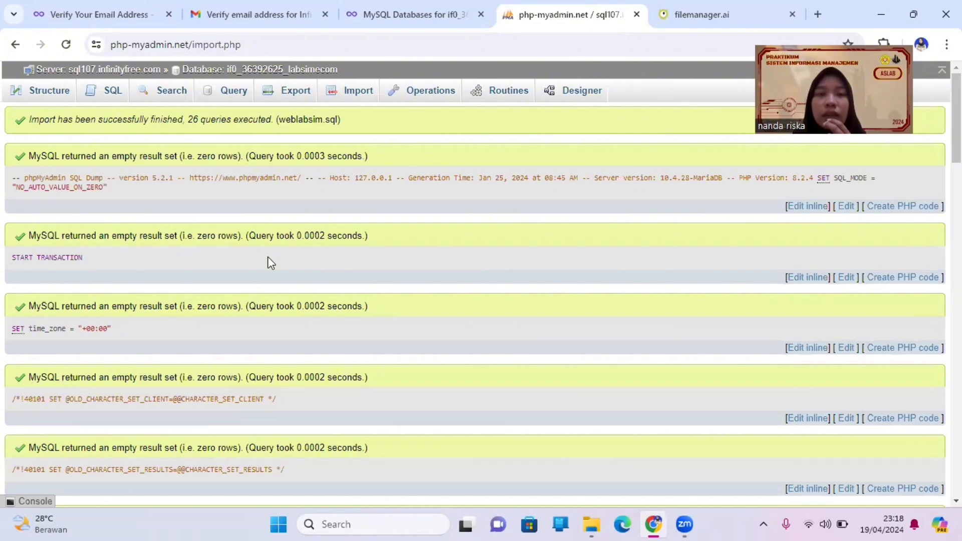
Go from the MySQL Databases page to the account overview and open its file manager on htdocs.
{"action": "left_click", "coordinate": [395, 7]}
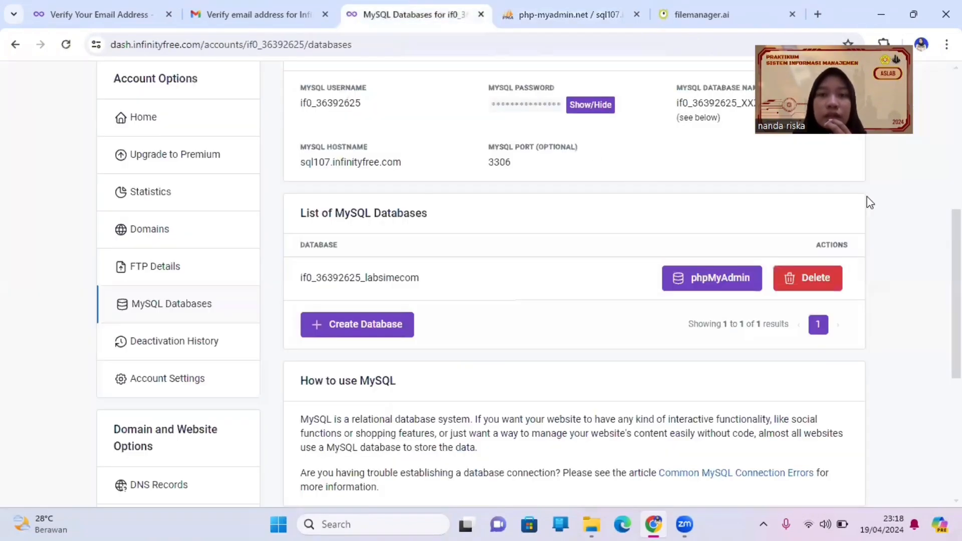
{"action": "scroll", "coordinate": [474, 280], "scroll_direction": "up", "scroll_amount": 5}
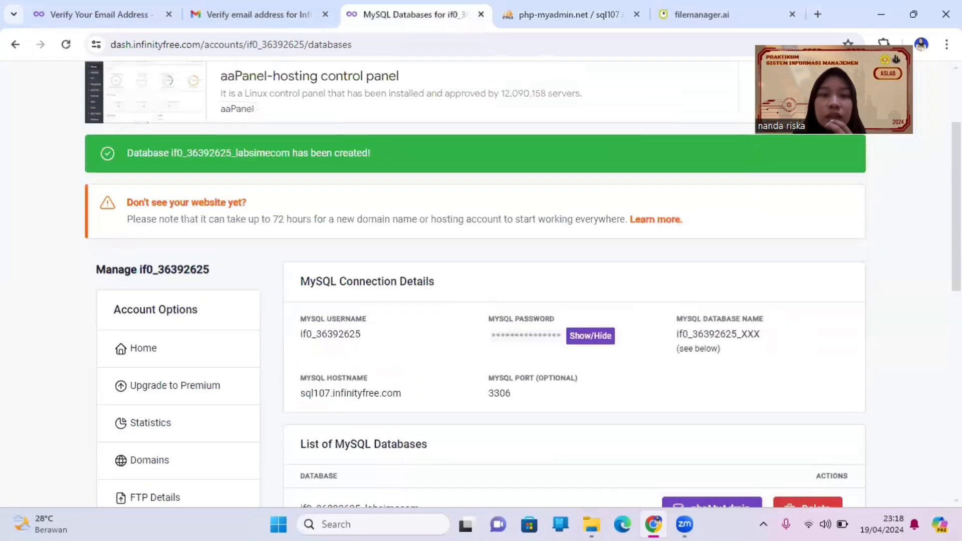
{"action": "scroll", "coordinate": [522, 285], "scroll_direction": "down", "scroll_amount": 1}
{"action": "scroll", "coordinate": [522, 284], "scroll_direction": "up", "scroll_amount": 3}
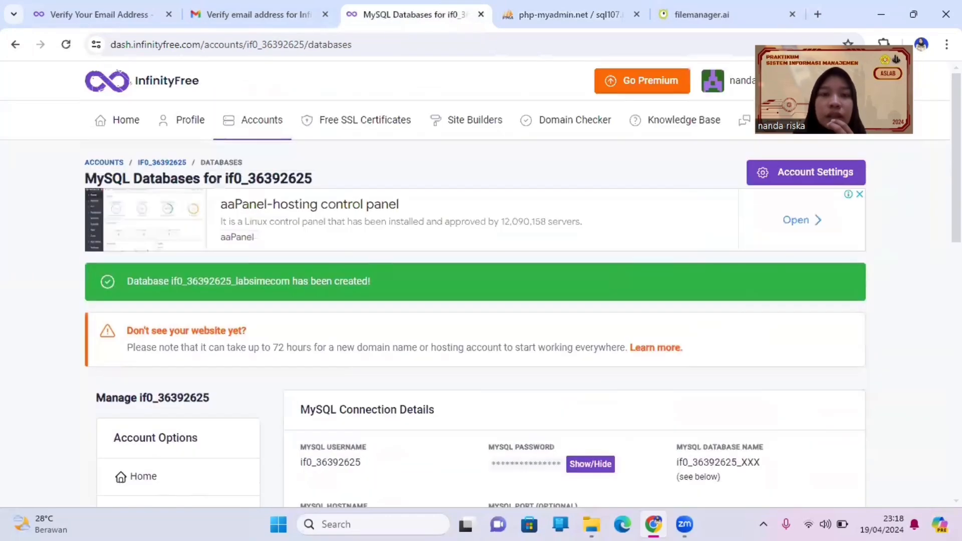
{"action": "scroll", "coordinate": [451, 158], "scroll_direction": "down", "scroll_amount": 6}
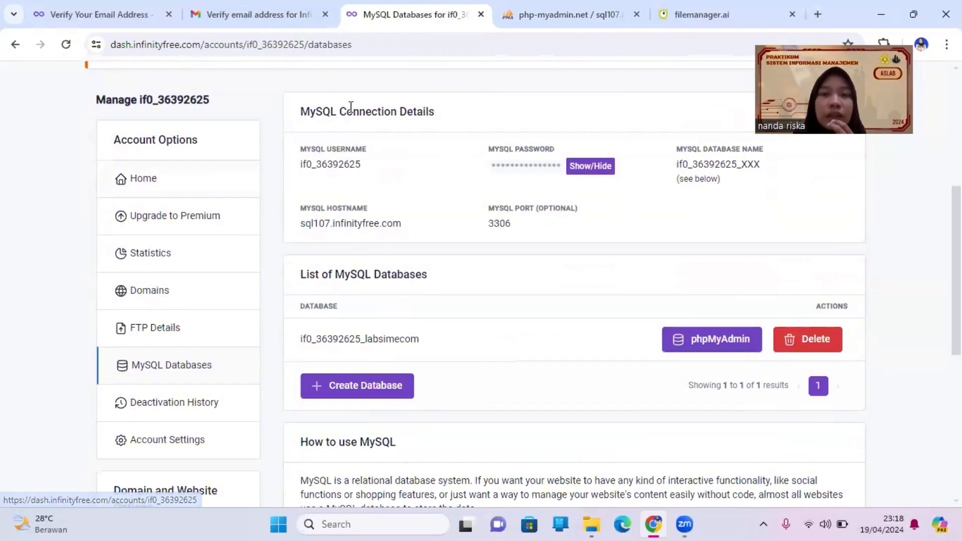
{"action": "left_click", "coordinate": [151, 179]}
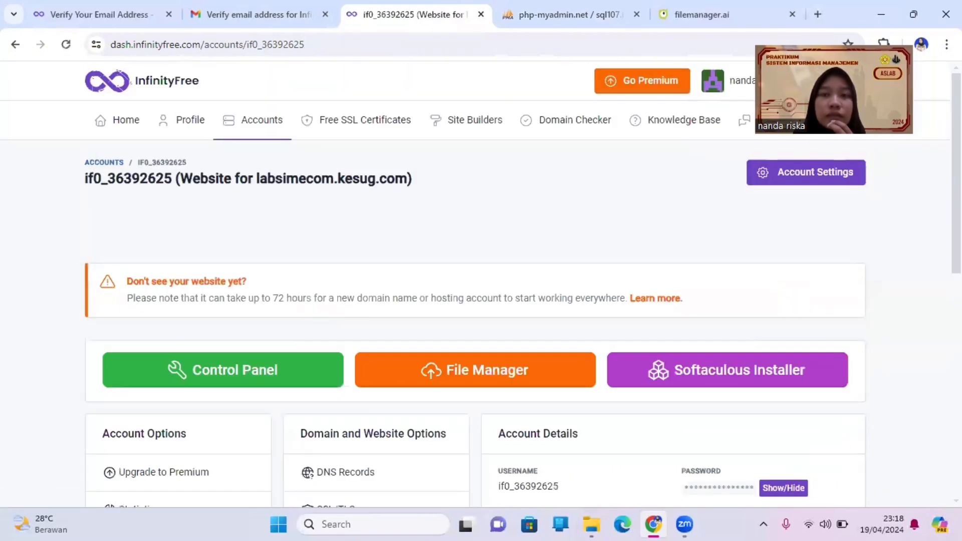
{"action": "scroll", "coordinate": [655, 239], "scroll_direction": "down", "scroll_amount": 2}
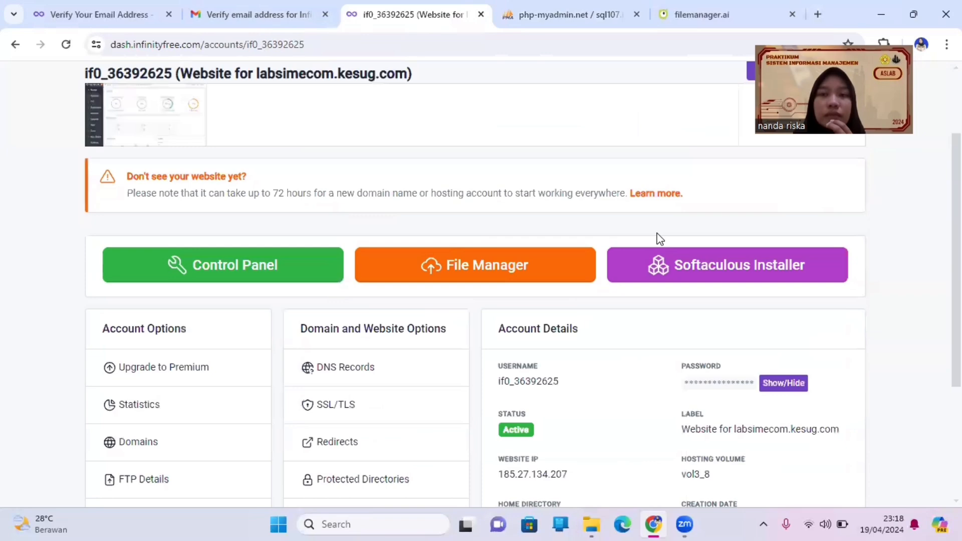
{"action": "left_click", "coordinate": [544, 262]}
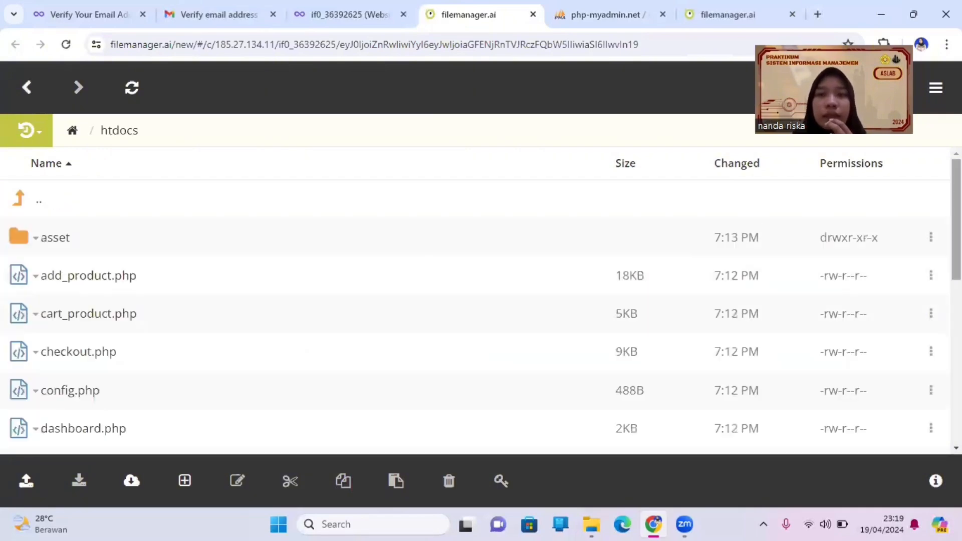
Open config.php in the file editor, then switch back to the InfinityFree account dashboard.
{"action": "scroll", "coordinate": [494, 265], "scroll_direction": "down", "scroll_amount": 2}
{"action": "scroll", "coordinate": [154, 305], "scroll_direction": "down", "scroll_amount": 1}
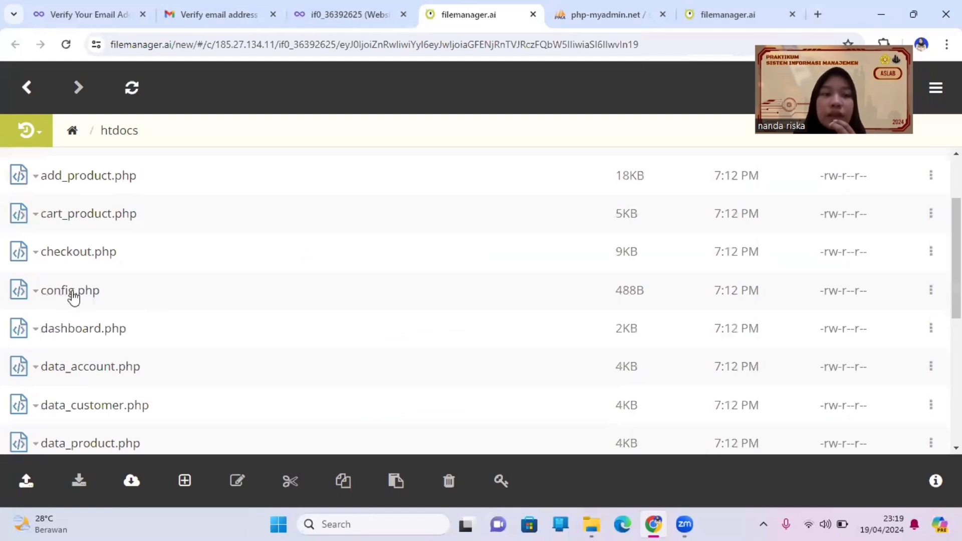
{"action": "left_click", "coordinate": [73, 296]}
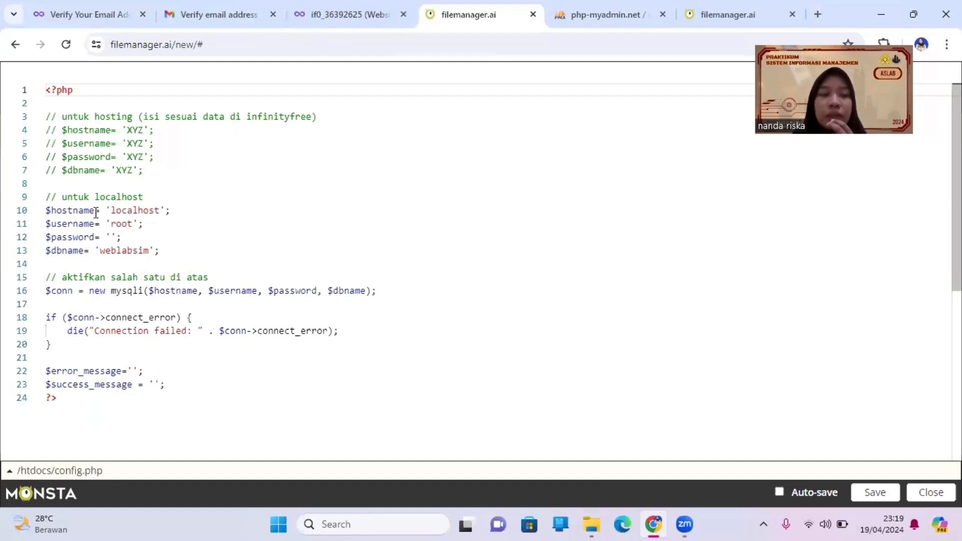
{"action": "left_click", "coordinate": [347, 14]}
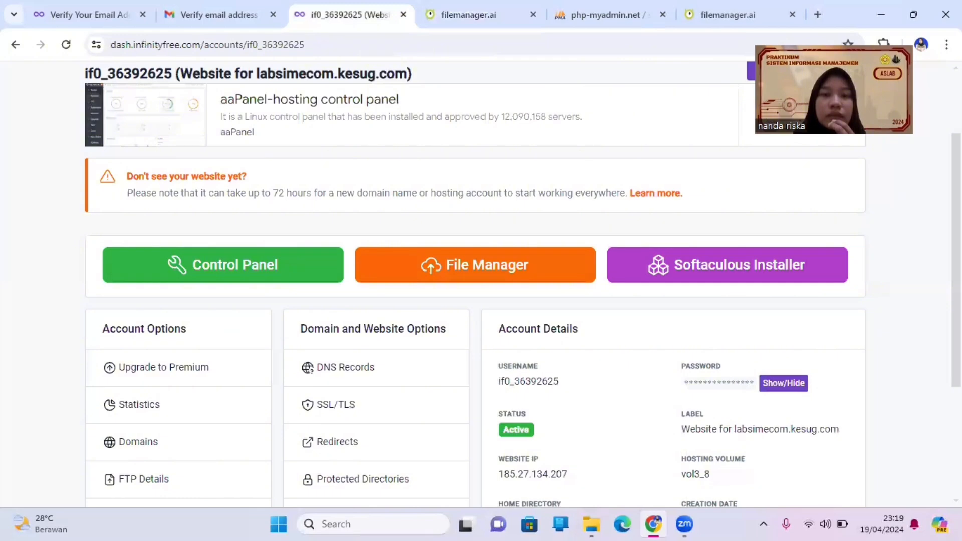
Replace the localhost hostname on line 10 with sql107.infinityfree.com.
{"action": "scroll", "coordinate": [176, 330], "scroll_direction": "down", "scroll_amount": 4}
{"action": "scroll", "coordinate": [176, 330], "scroll_direction": "down", "scroll_amount": 1}
{"action": "left_click", "coordinate": [167, 333]}
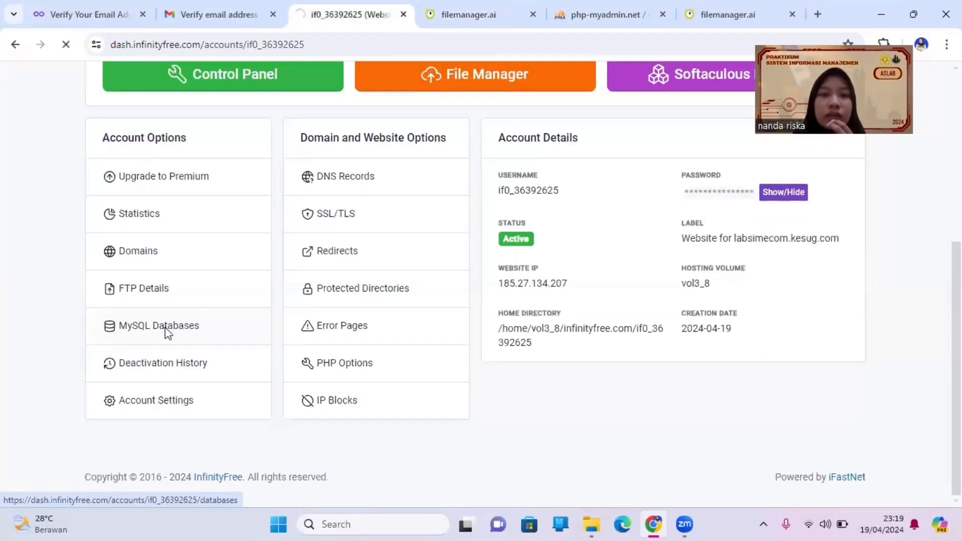
{"action": "scroll", "coordinate": [432, 362], "scroll_direction": "down", "scroll_amount": 3}
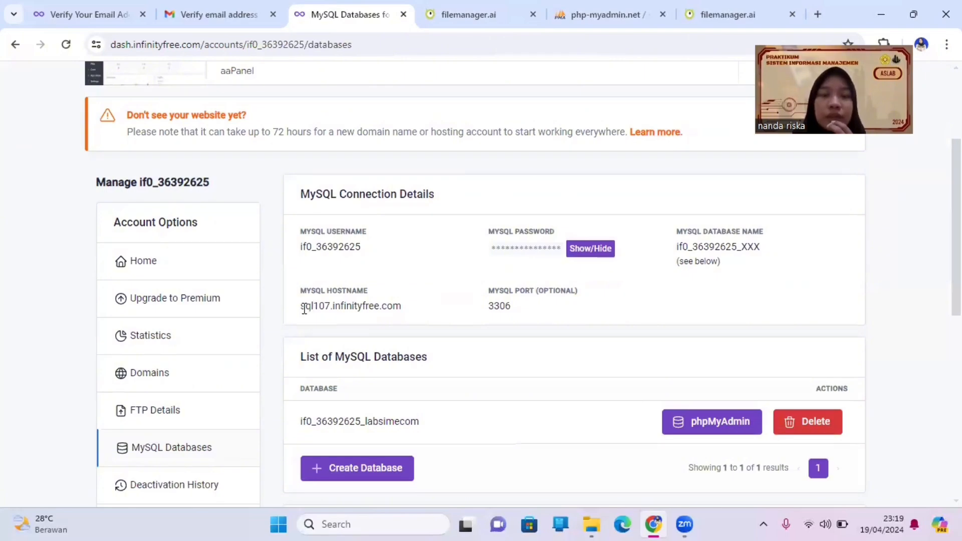
{"action": "triple_click", "coordinate": [321, 306]}
{"action": "key", "text": "ctrl+c"}
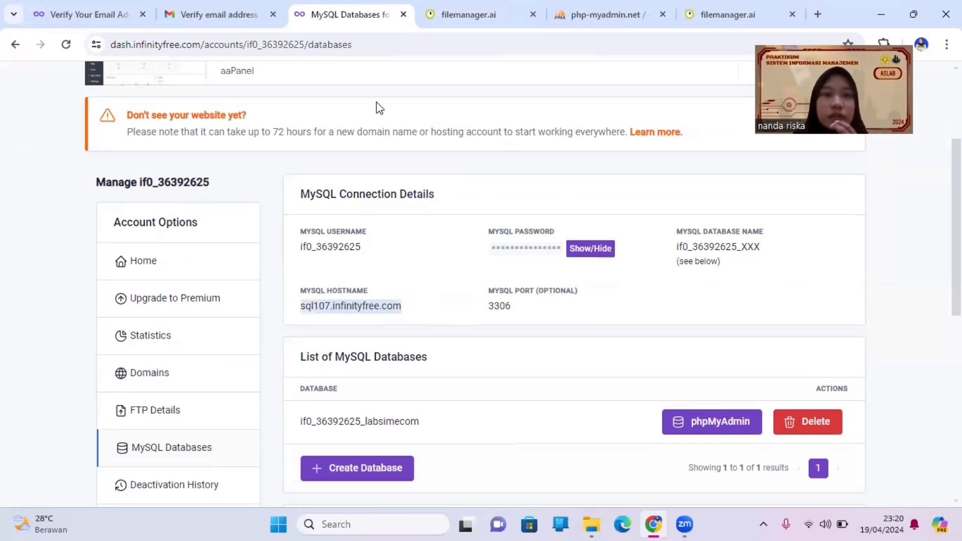
{"action": "key", "text": "ctrl+Tab"}
{"action": "left_click", "coordinate": [156, 211]}
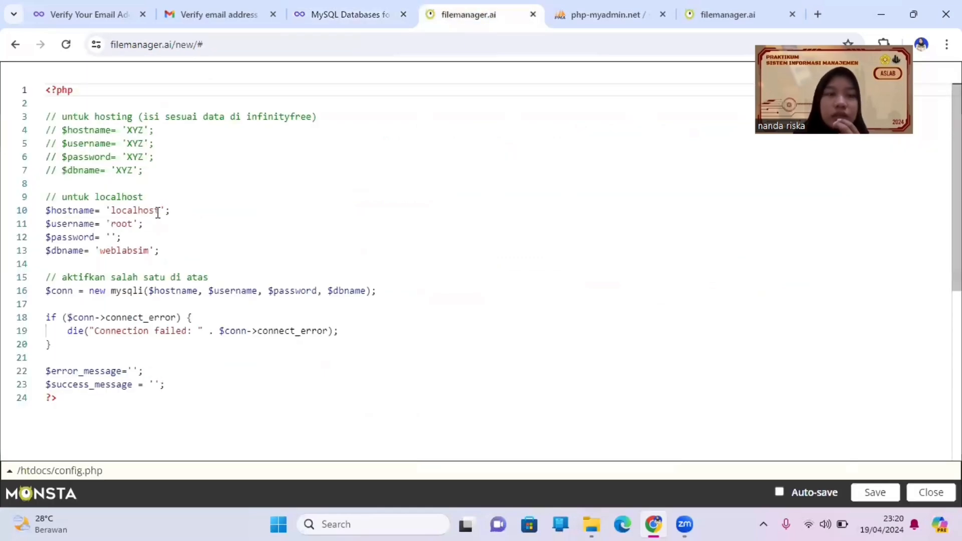
{"action": "key", "text": "BackSpace"}
{"action": "key", "text": "BackSpace"}
{"action": "key", "text": "BackSpace"}
{"action": "key", "text": "BackSpace"}
{"action": "key", "text": "BackSpace"}
{"action": "key", "text": "BackSpace"}
{"action": "key", "text": "BackSpace"}
{"action": "key", "text": "BackSpace"}
{"action": "key", "text": "BackSpace"}
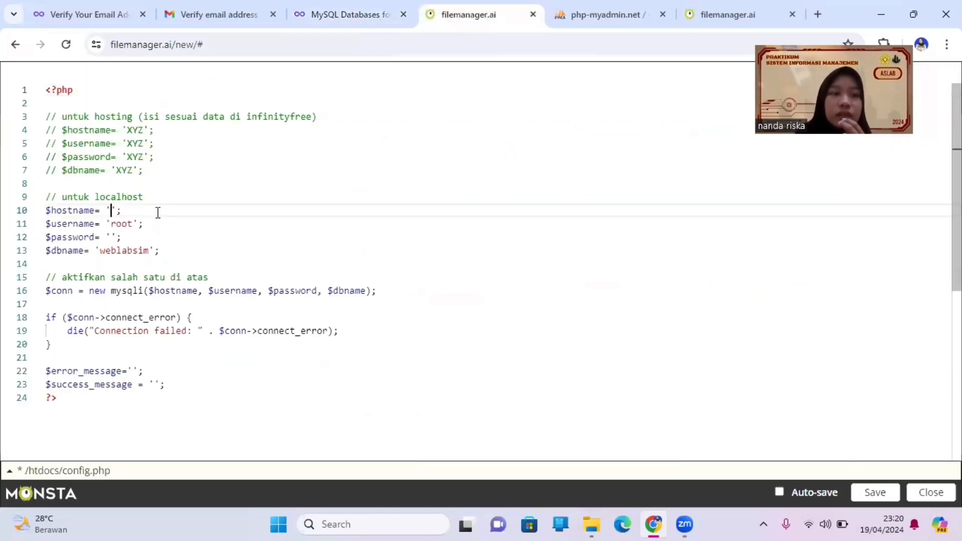
{"action": "key", "text": "ctrl+v"}
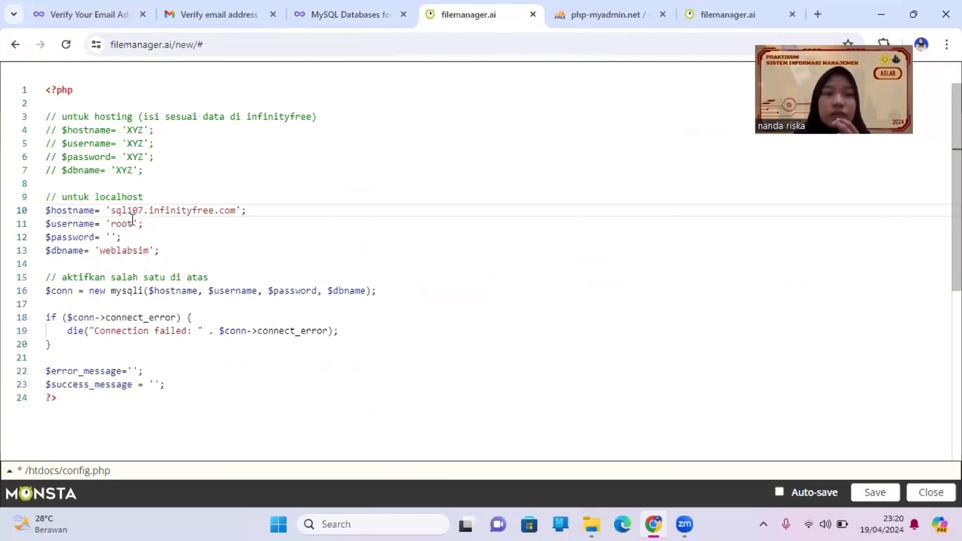
Replace the root username on line 11 with the hosting MySQL username.
{"action": "left_click", "coordinate": [329, 5]}
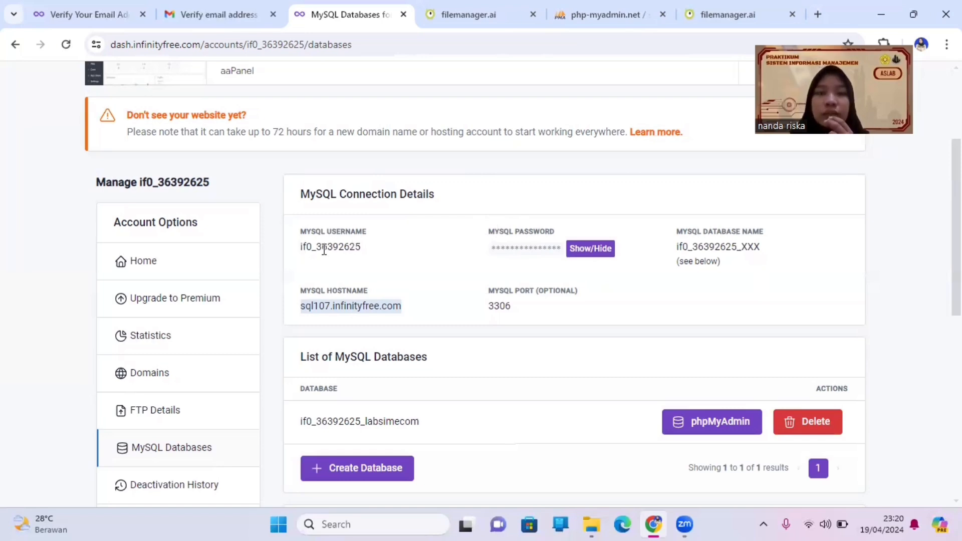
{"action": "double_click", "coordinate": [365, 252]}
{"action": "key", "text": "ctrl+c"}
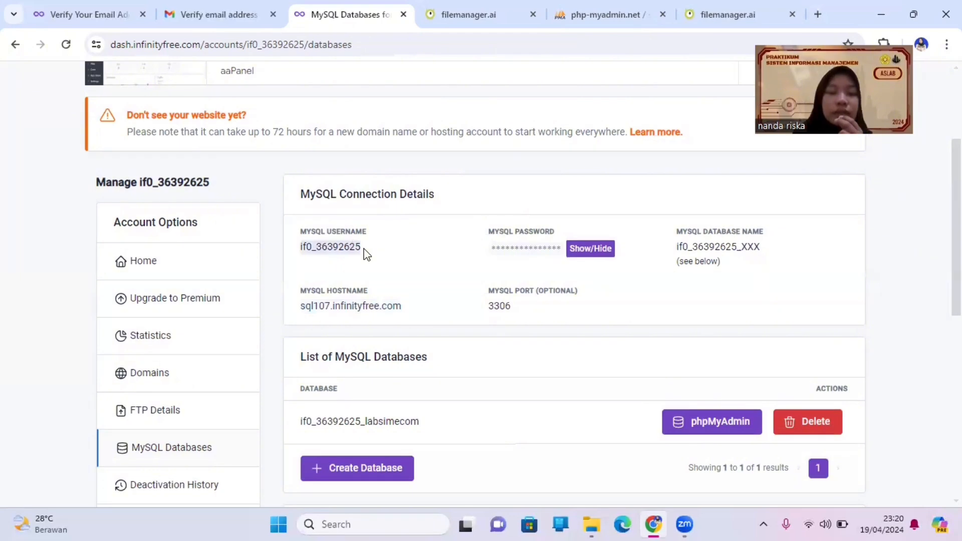
{"action": "left_click", "coordinate": [446, 15]}
{"action": "left_click", "coordinate": [133, 224]}
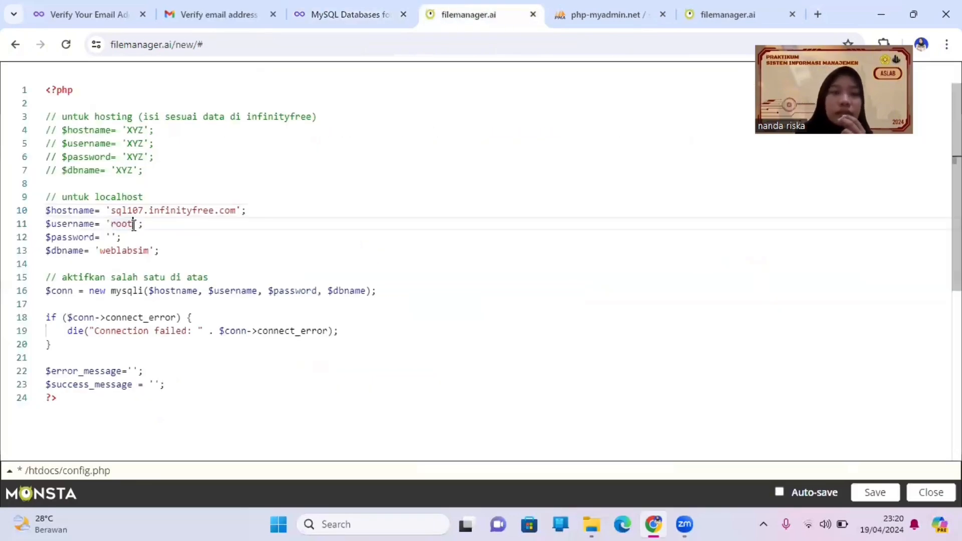
{"action": "key", "text": "BackSpace"}
{"action": "key", "text": "BackSpace"}
{"action": "key", "text": "BackSpace"}
{"action": "key", "text": "BackSpace"}
{"action": "key", "text": "ctrl+v"}
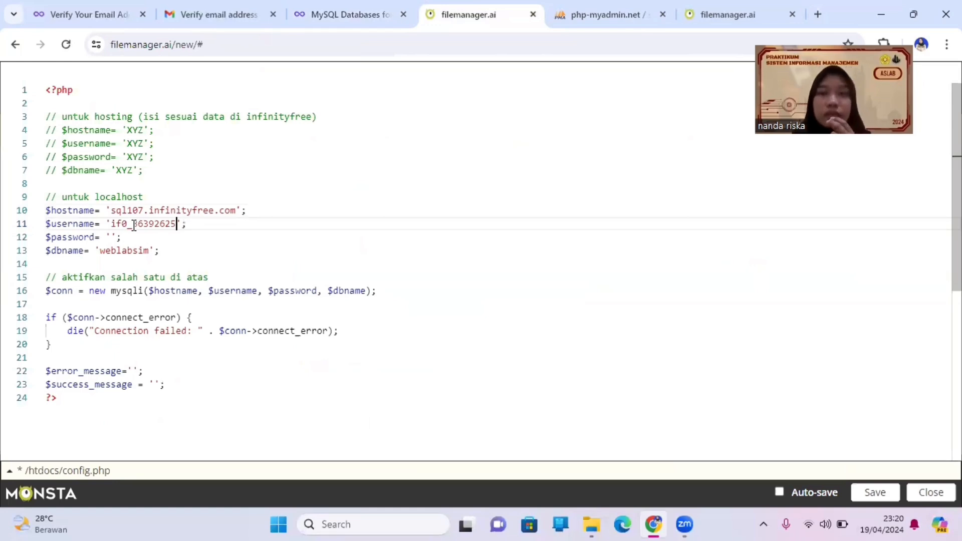
Fill the empty password on line 12 with the hosting MySQL password.
{"action": "left_click", "coordinate": [358, 5]}
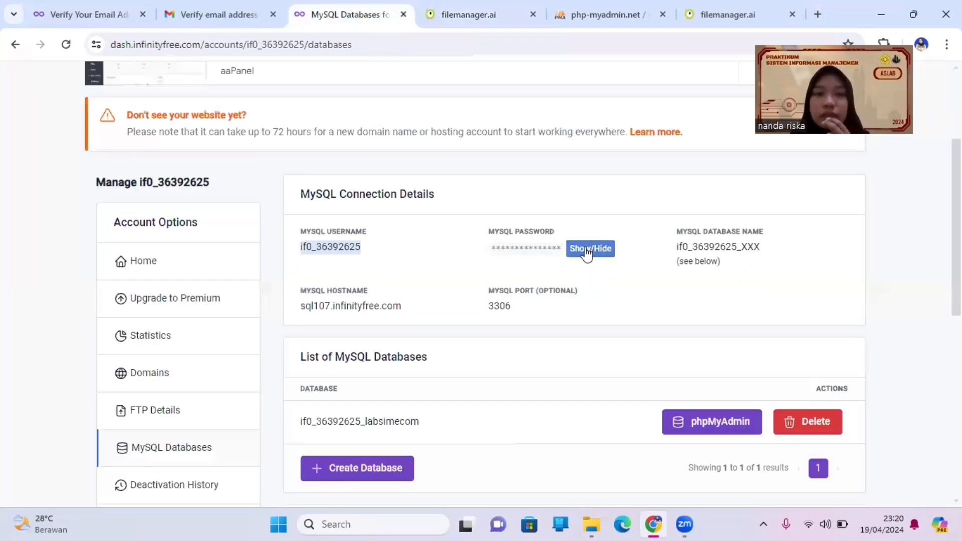
{"action": "left_click", "coordinate": [587, 250]}
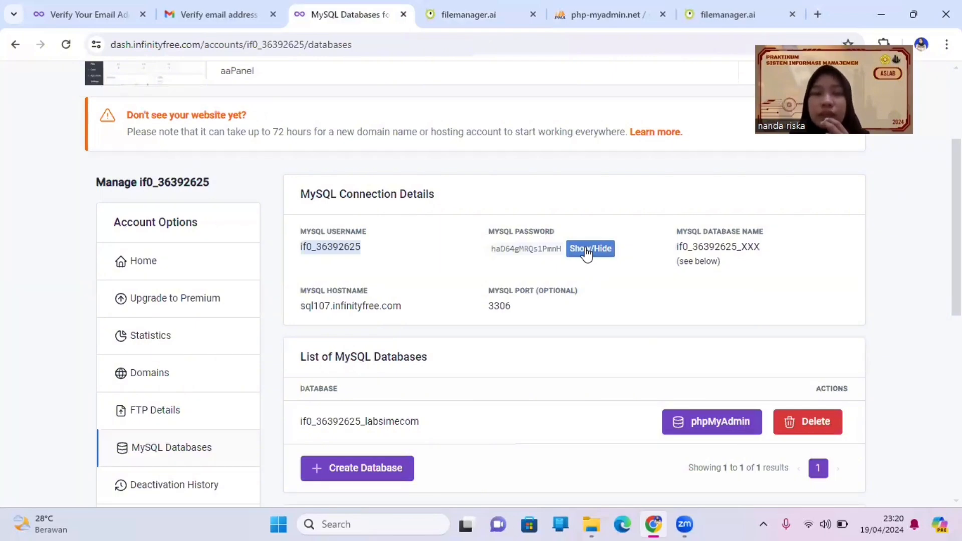
{"action": "double_click", "coordinate": [498, 250]}
{"action": "key", "text": "ctrl+c"}
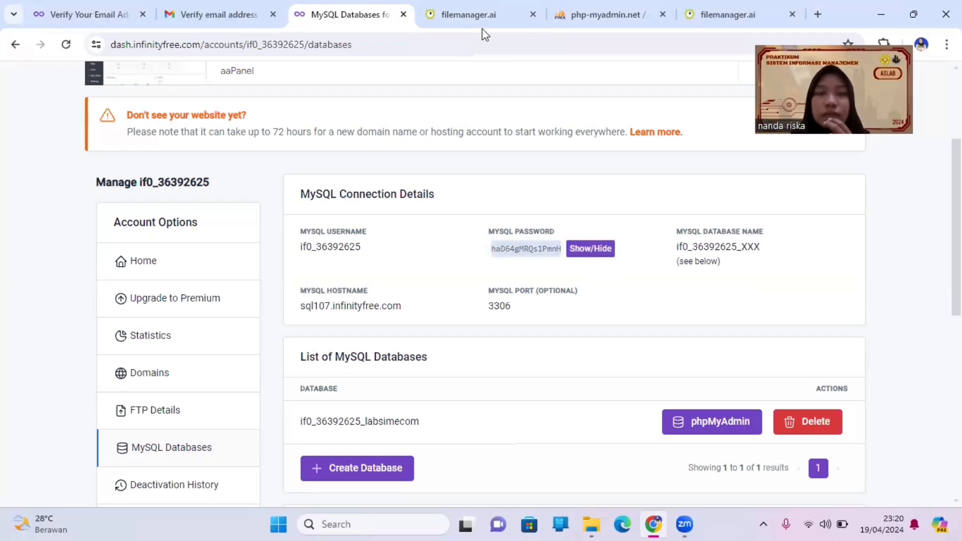
{"action": "left_click", "coordinate": [479, 11]}
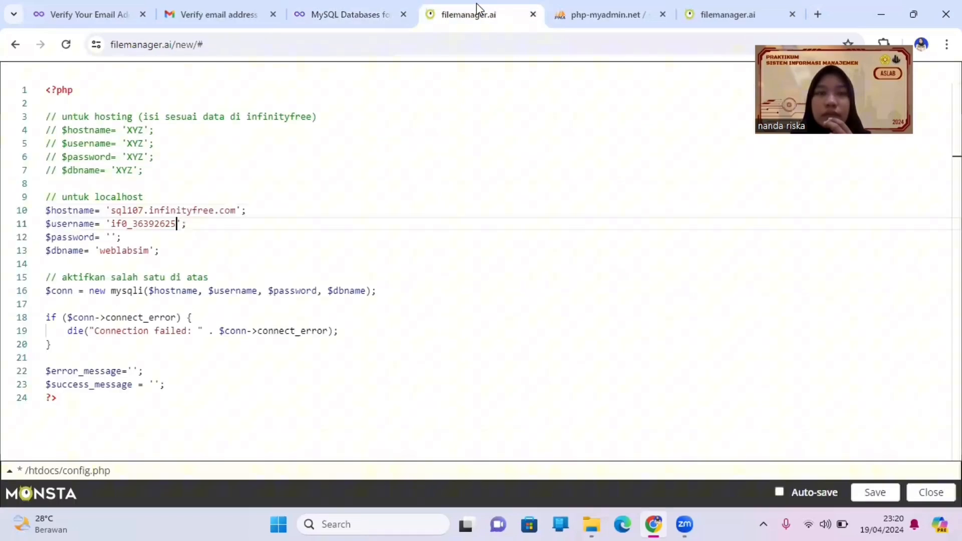
{"action": "left_click", "coordinate": [112, 237]}
{"action": "key", "text": "ctrl+v"}
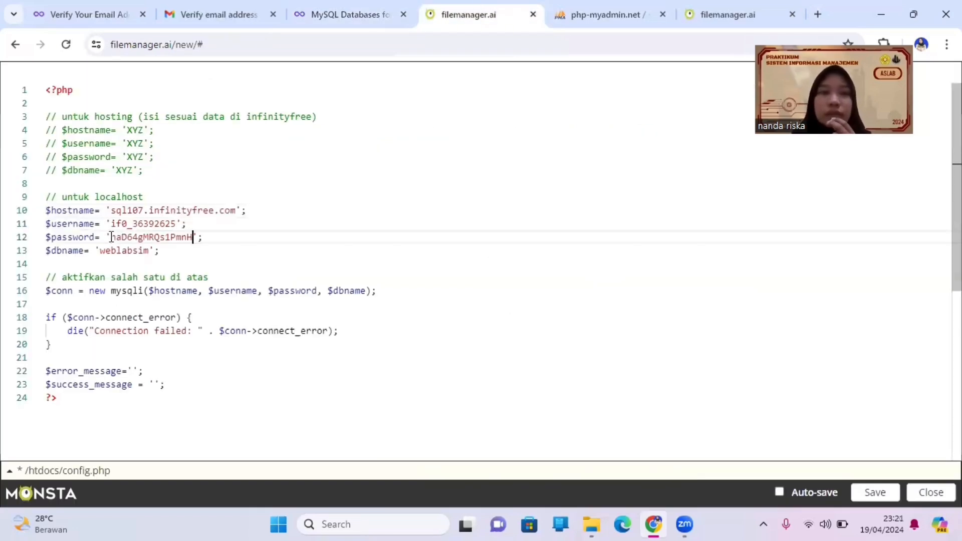
Replace the weblabsim database name on line 13 with the hosted labsimecom database name.
{"action": "left_click", "coordinate": [328, 10]}
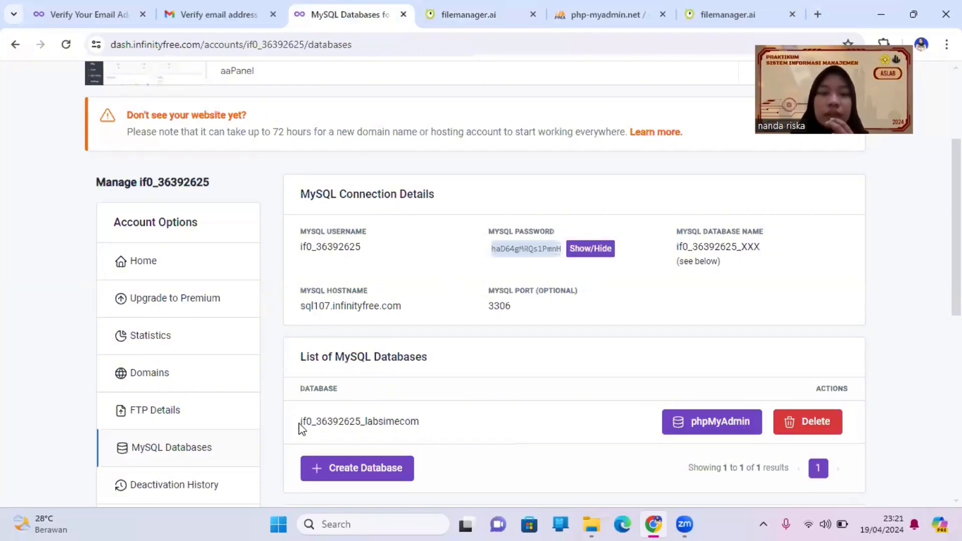
{"action": "left_click_drag", "start_coordinate": [301, 425], "coordinate": [420, 423]}
{"action": "key", "text": "ctrl+c"}
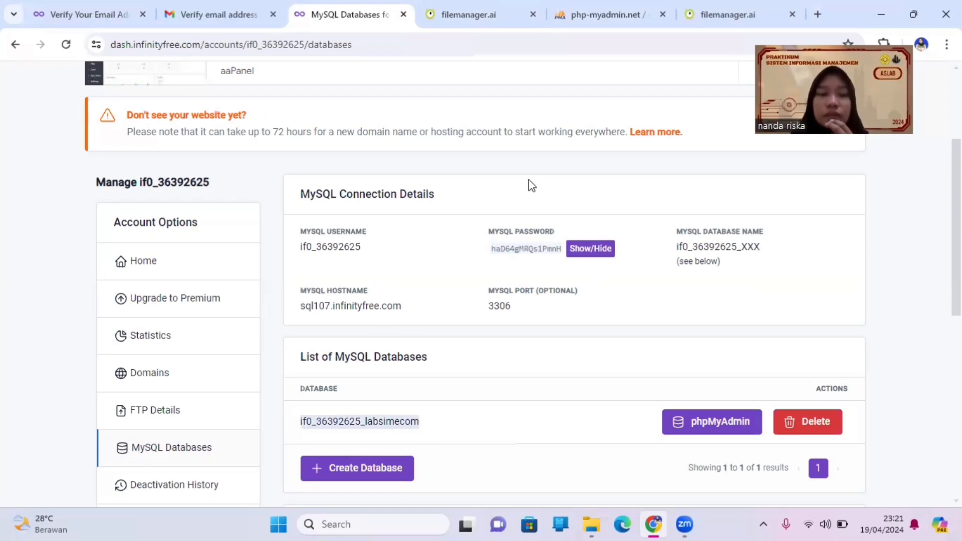
{"action": "left_click", "coordinate": [503, 3]}
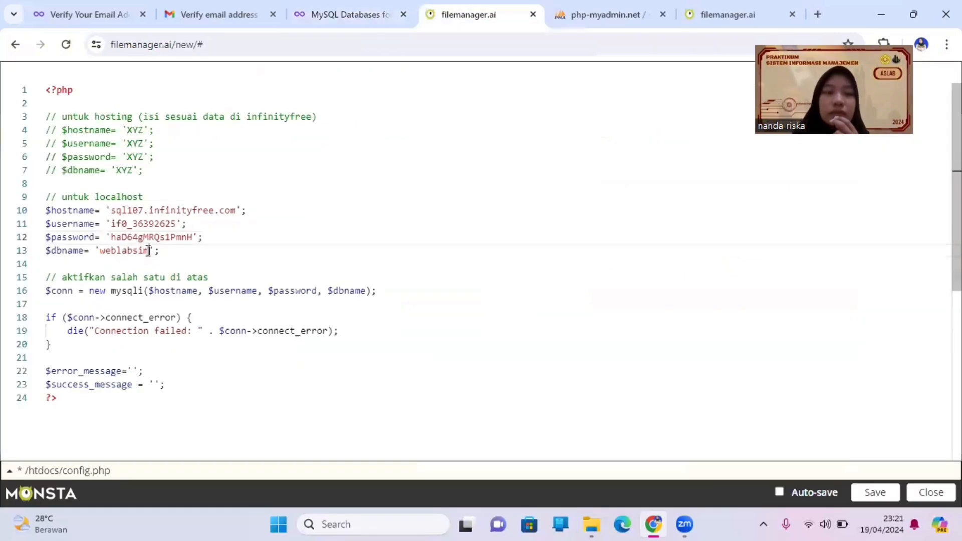
{"action": "double_click", "coordinate": [148, 250]}
{"action": "key", "text": "BackSpace"}
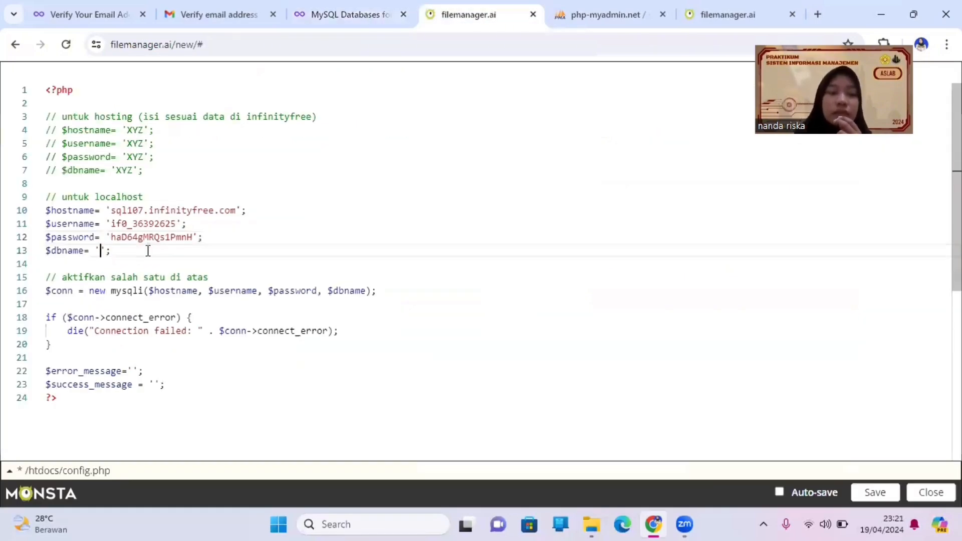
{"action": "key", "text": "ctrl+v"}
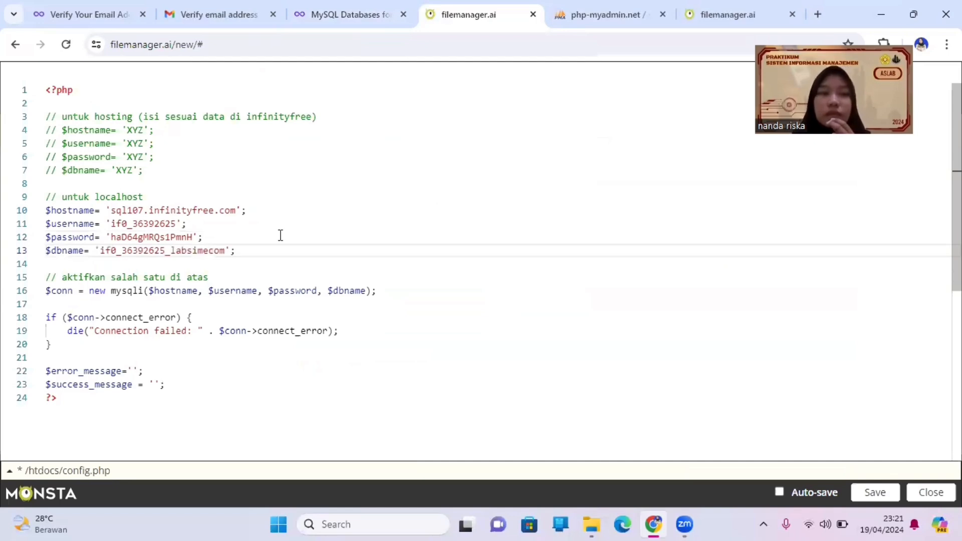
{"action": "key", "text": "Up"}
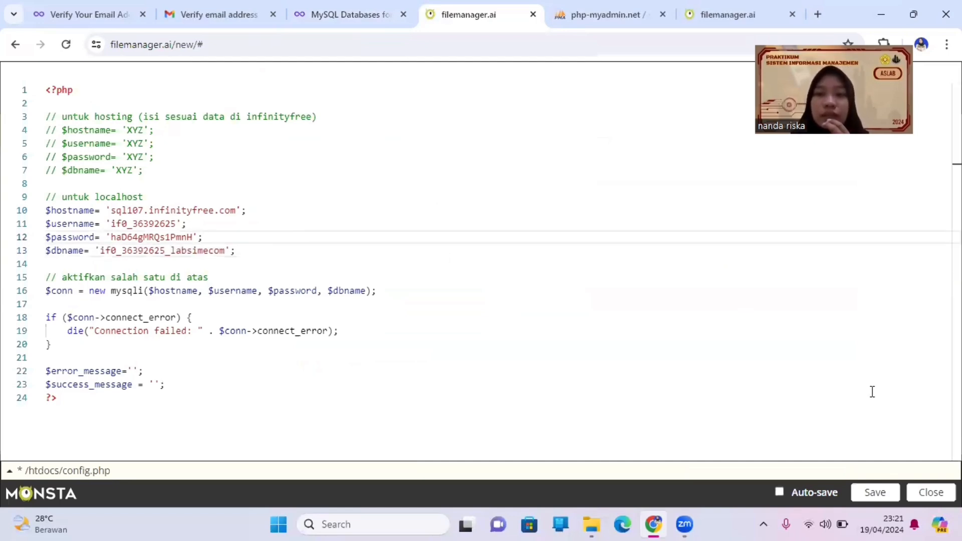
Turn on auto-save, save config.php, and close the editor.
{"action": "left_click", "coordinate": [921, 491]}
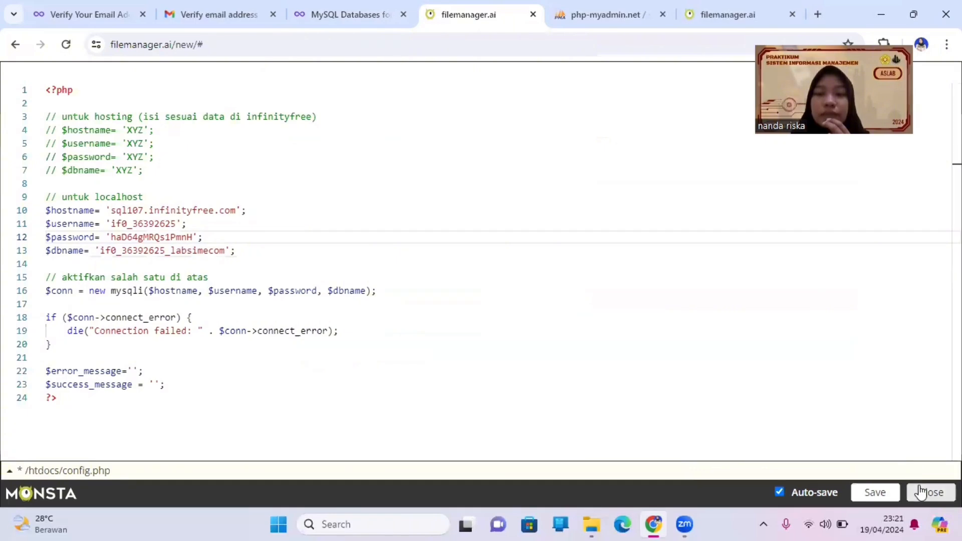
{"action": "left_click", "coordinate": [883, 494]}
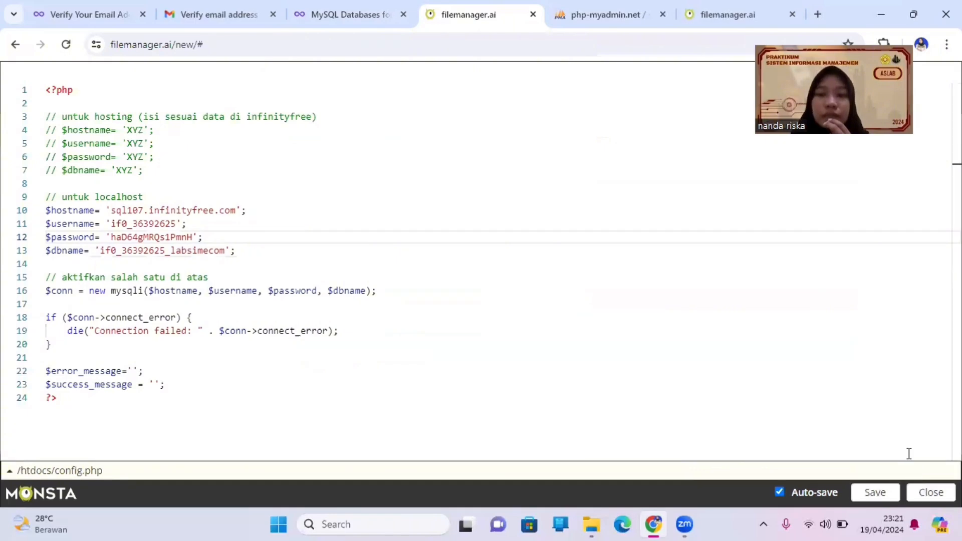
{"action": "left_click", "coordinate": [920, 491]}
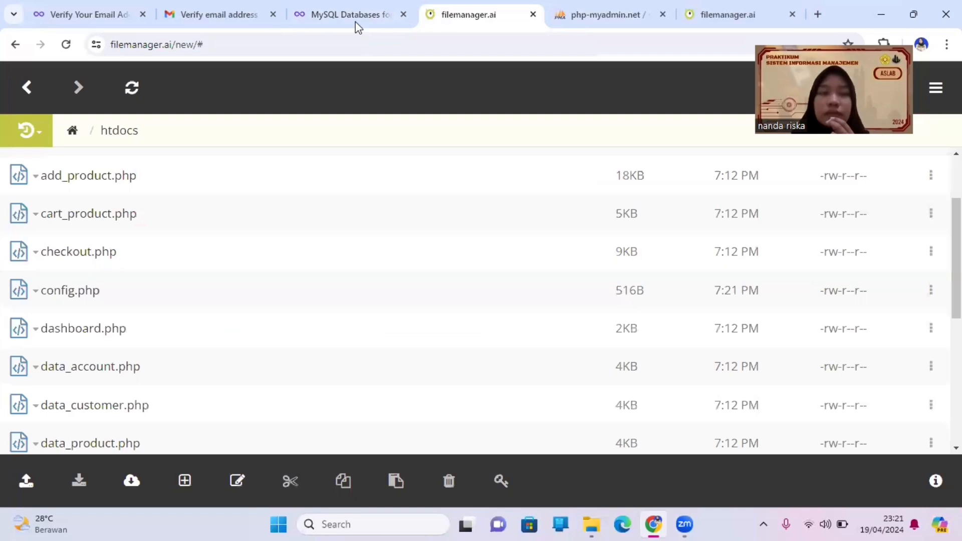
Copy the domain labsimecom.kesug.com from the account overview, then start a new Chrome tab.
{"action": "left_click", "coordinate": [356, 22]}
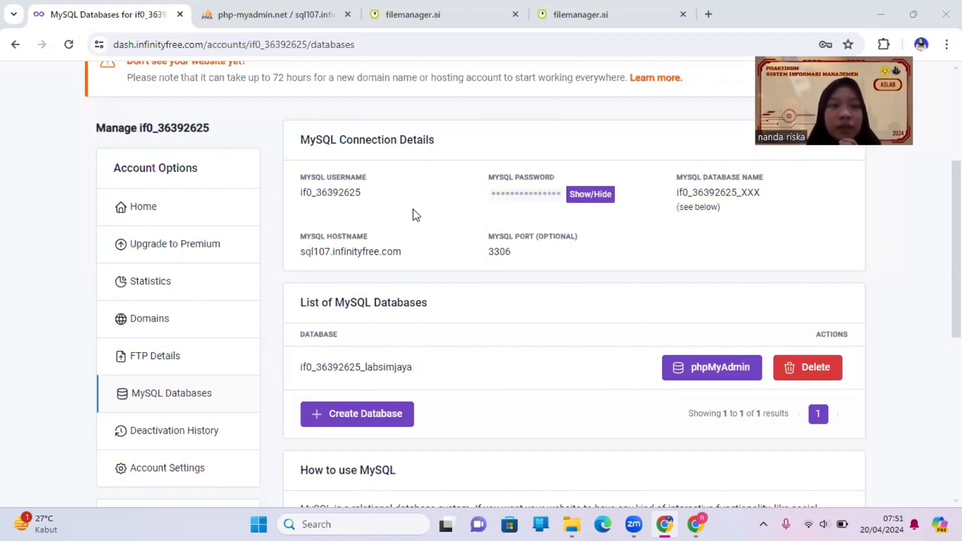
{"action": "left_click", "coordinate": [139, 210]}
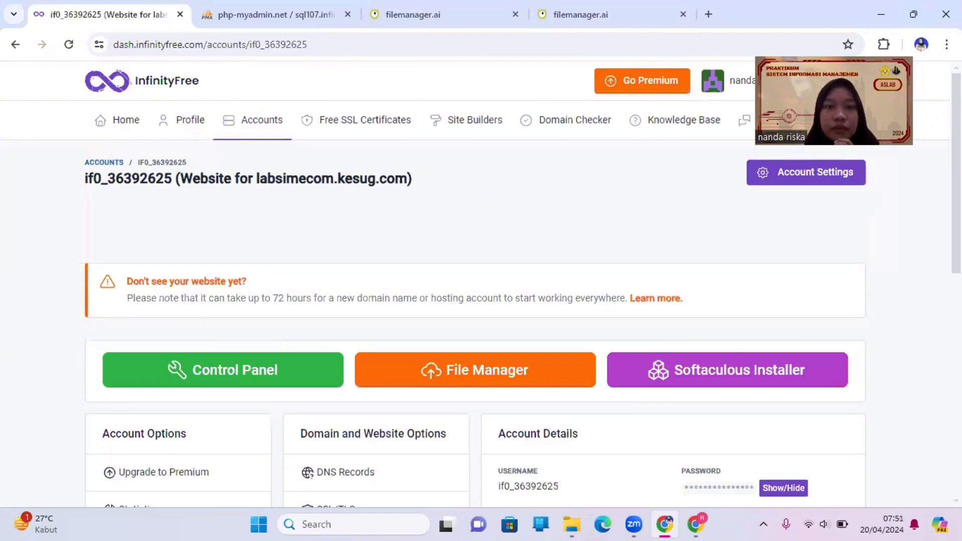
{"action": "scroll", "coordinate": [482, 281], "scroll_direction": "down", "scroll_amount": 1}
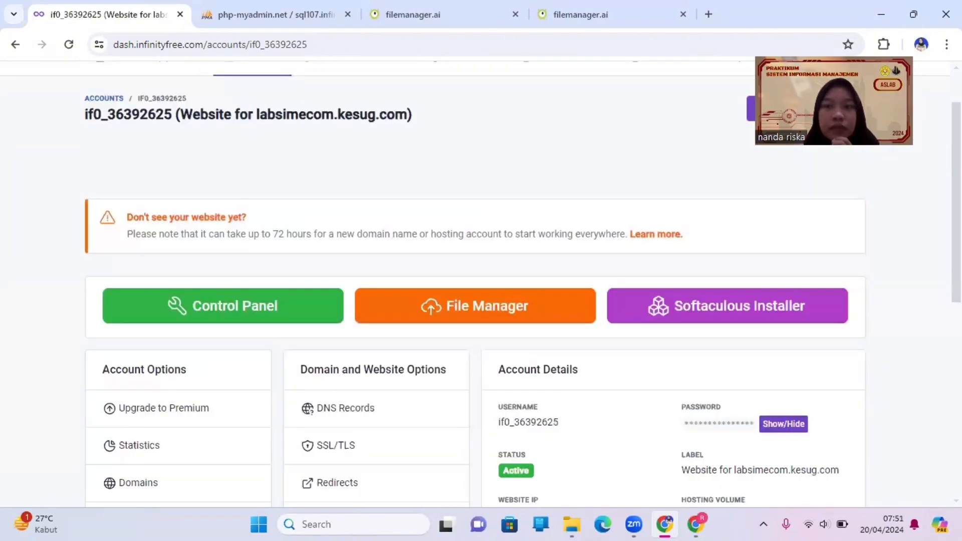
{"action": "scroll", "coordinate": [481, 280], "scroll_direction": "down", "scroll_amount": 3}
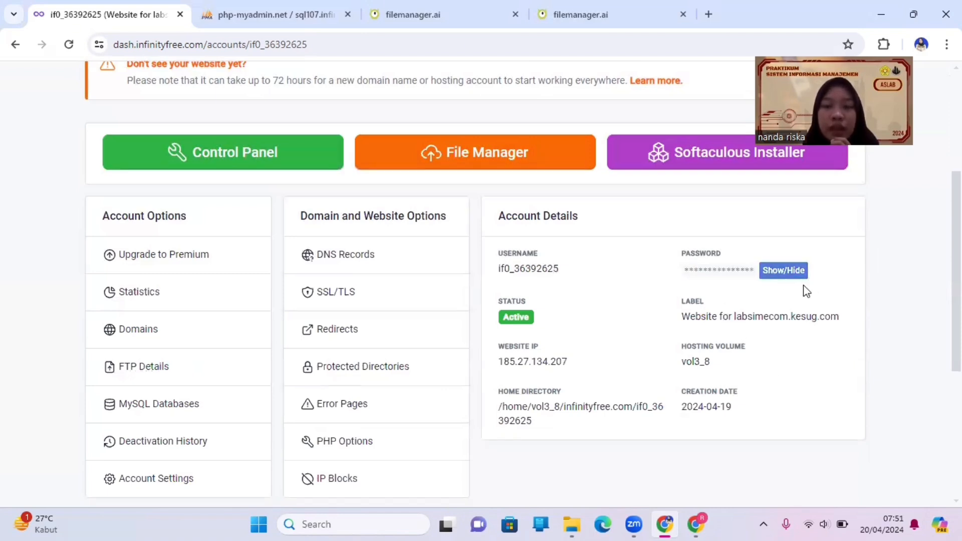
{"action": "double_click", "coordinate": [832, 313]}
{"action": "key", "text": "ctrl+c"}
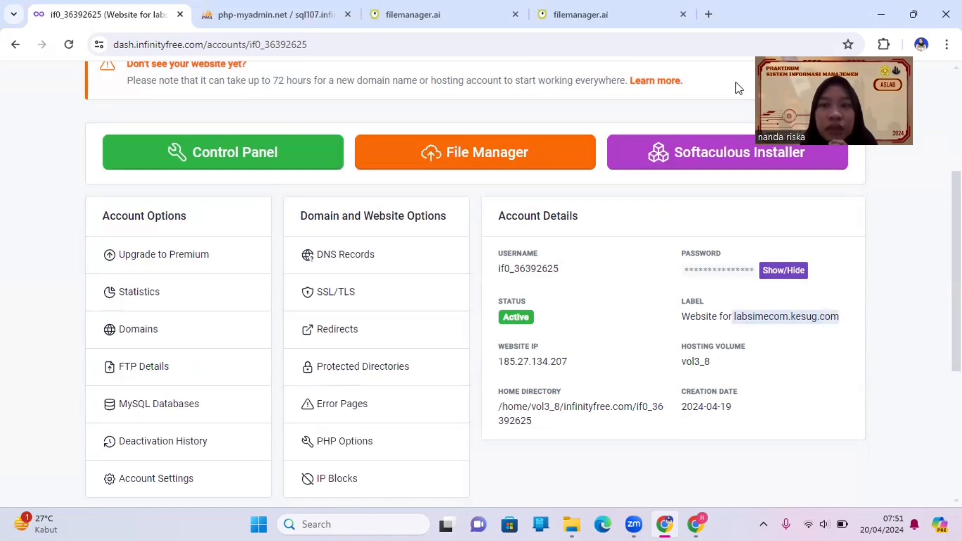
{"action": "left_click", "coordinate": [710, 14]}
{"action": "left_click", "coordinate": [383, 45]}
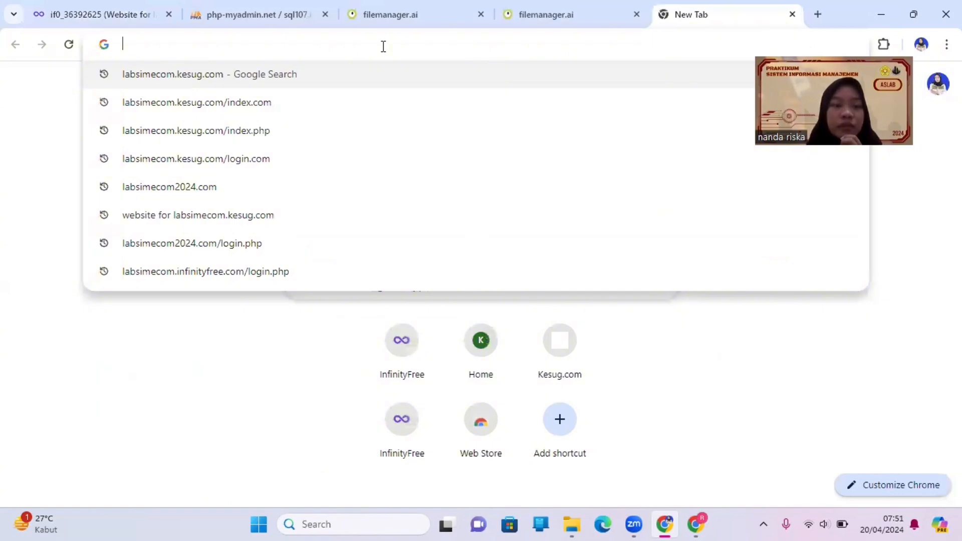
Load labsimecom.kesug.com and browse the Kaos Polos, Celana Jeans, Meja and Kursi product cards.
{"action": "key", "text": "ctrl+v"}
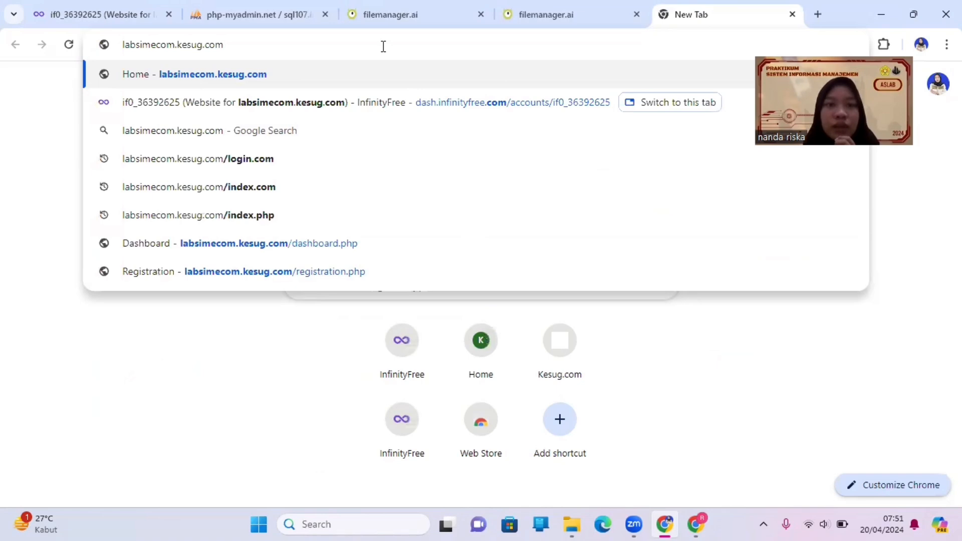
{"action": "key", "text": "Return"}
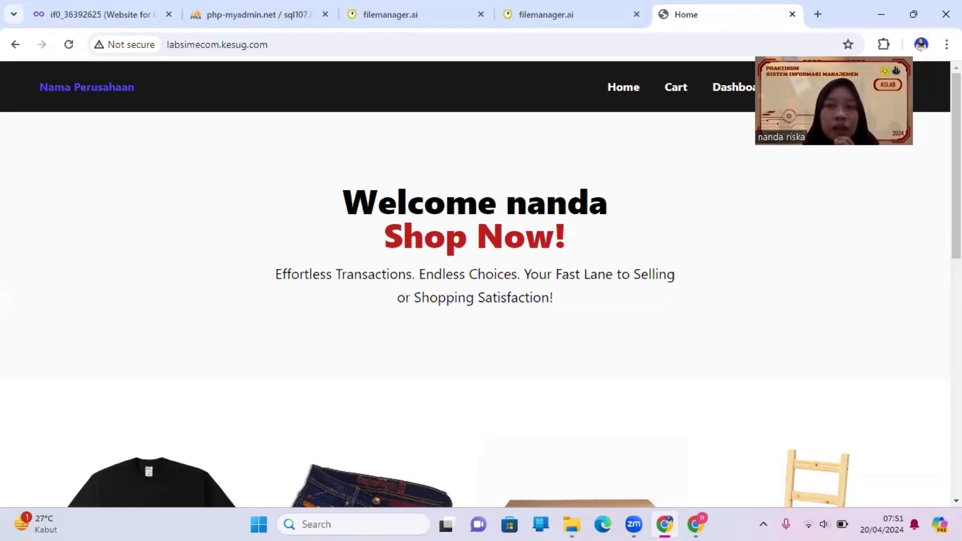
{"action": "scroll", "coordinate": [481, 281], "scroll_direction": "down", "scroll_amount": 2}
{"action": "scroll", "coordinate": [482, 281], "scroll_direction": "down", "scroll_amount": 5}
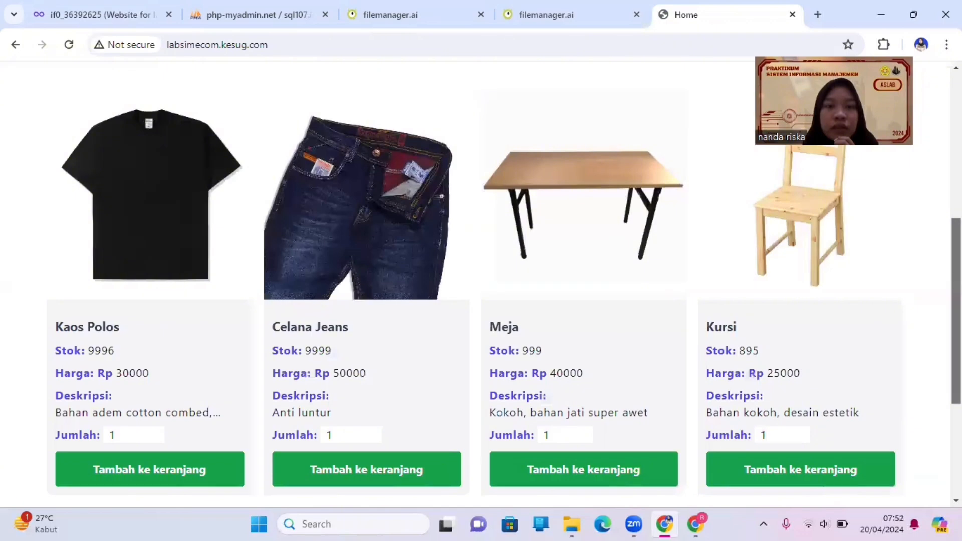
{"action": "scroll", "coordinate": [481, 281], "scroll_direction": "up", "scroll_amount": 4}
{"action": "scroll", "coordinate": [926, 89], "scroll_direction": "down", "scroll_amount": 5}
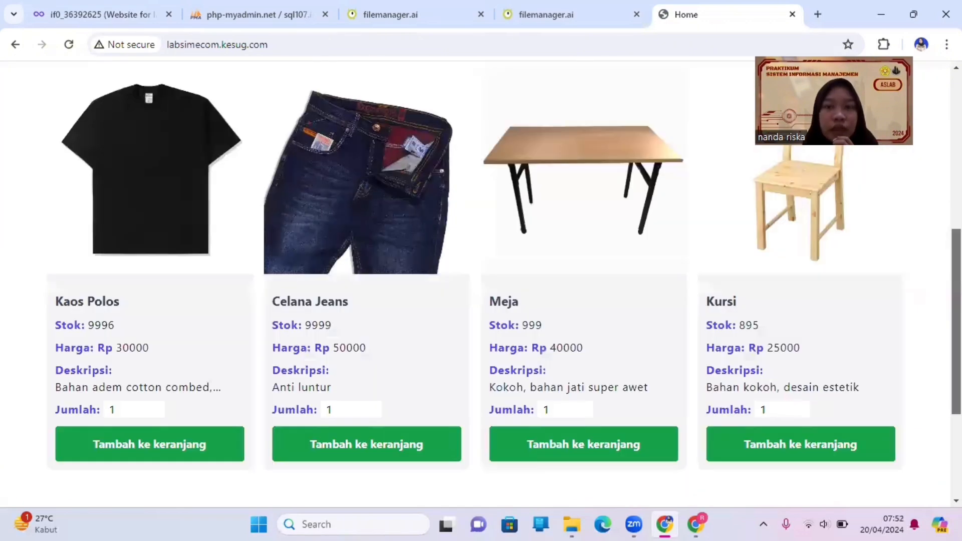
{"action": "scroll", "coordinate": [926, 89], "scroll_direction": "up", "scroll_amount": 8}
{"action": "scroll", "coordinate": [923, 83], "scroll_direction": "up", "scroll_amount": 1}
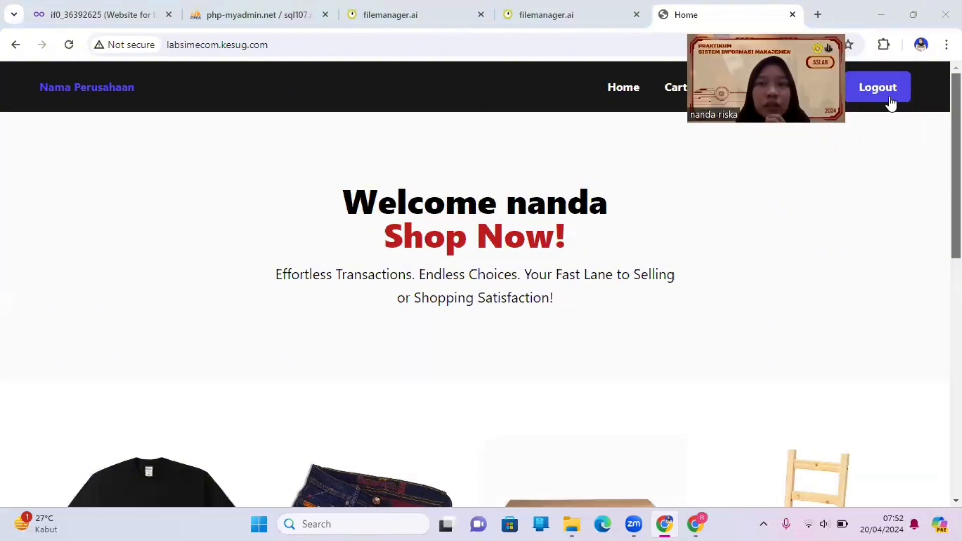
Log out of the shop and log back in with the saved e-mail and the account password.
{"action": "left_click", "coordinate": [890, 102]}
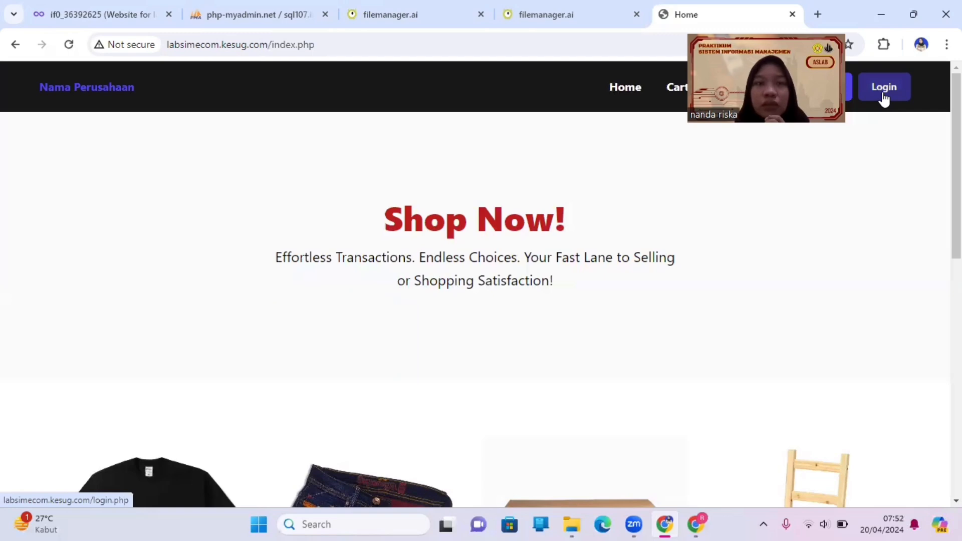
{"action": "left_click", "coordinate": [885, 100]}
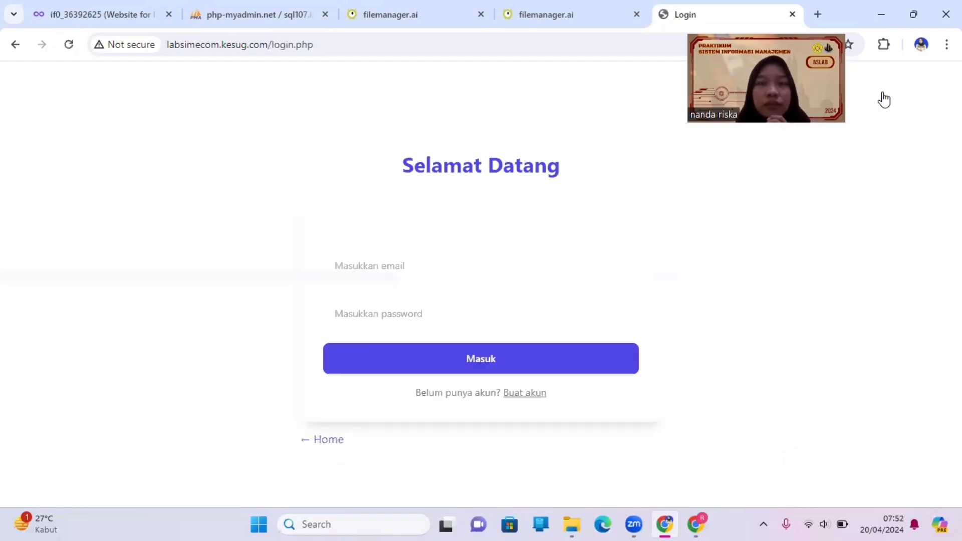
{"action": "left_click", "coordinate": [443, 293]}
{"action": "left_click", "coordinate": [443, 301]}
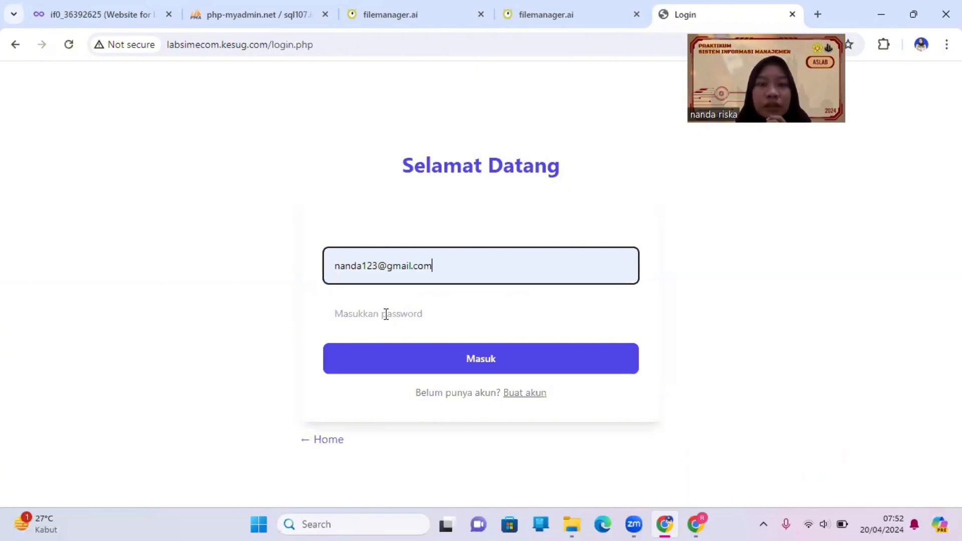
{"action": "left_click", "coordinate": [374, 315]}
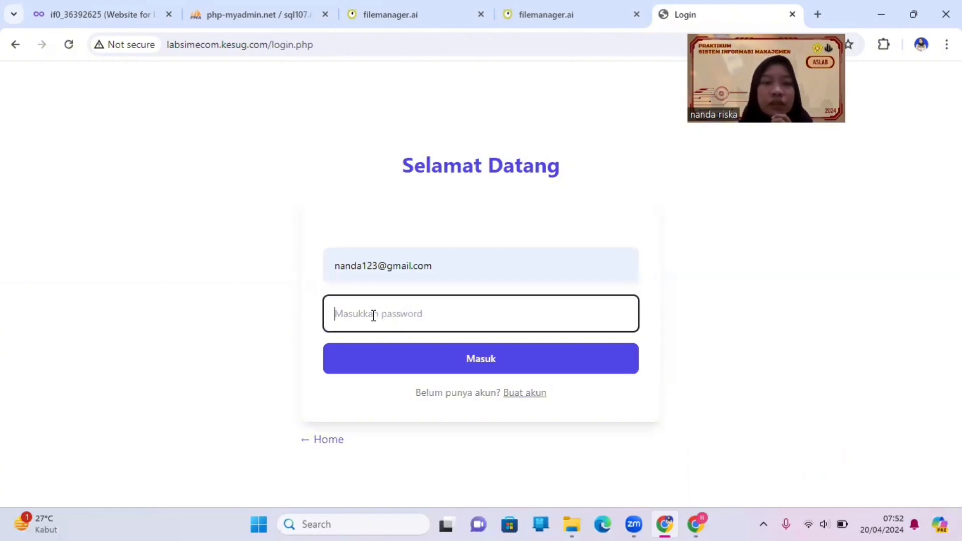
{"action": "left_click", "coordinate": [390, 361]}
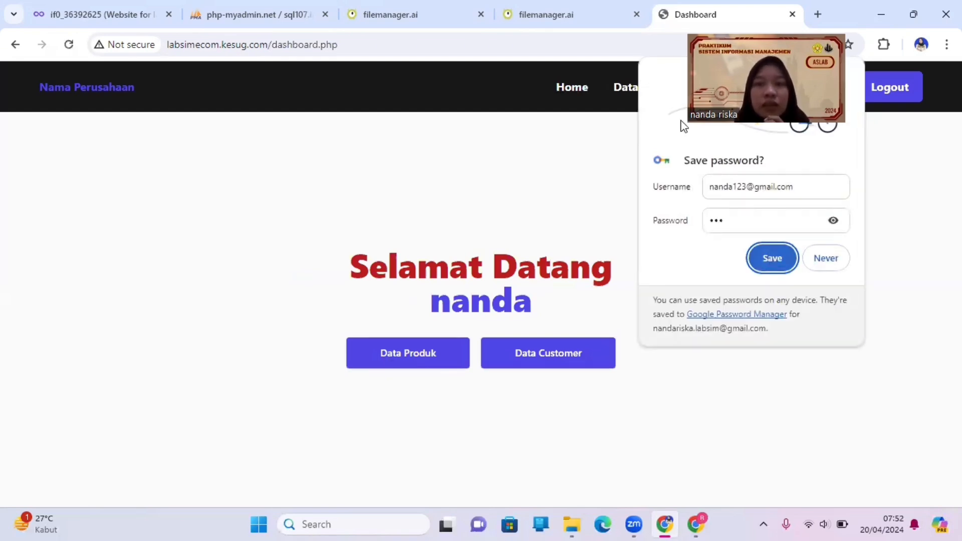
Save the login in Chrome, then start searching 'pageinsi' in a new tab.
{"action": "left_click", "coordinate": [768, 254]}
{"action": "left_click", "coordinate": [656, 95]}
{"action": "key", "text": "ctrl+t"}
{"action": "type", "text": "page"}
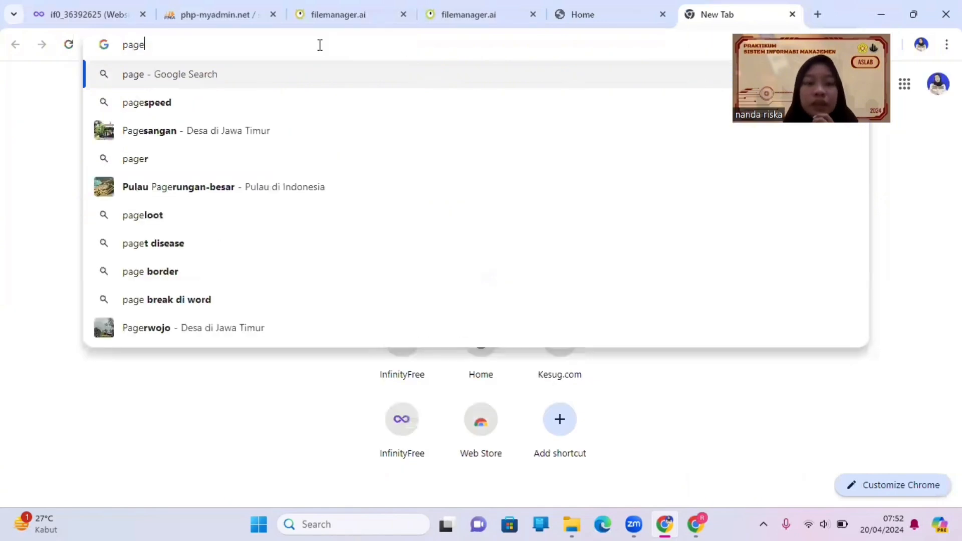
{"action": "type", "text": "insi"}
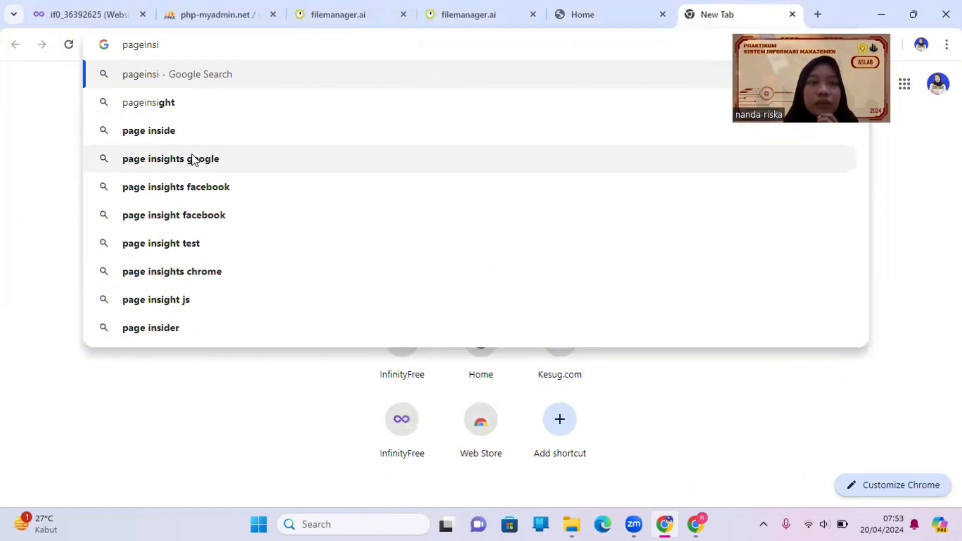
Search Google for page insights and open the PageSpeed Insights site.
{"action": "key", "text": "Down"}
{"action": "key", "text": "Down"}
{"action": "key", "text": "Down"}
{"action": "key", "text": "Return"}
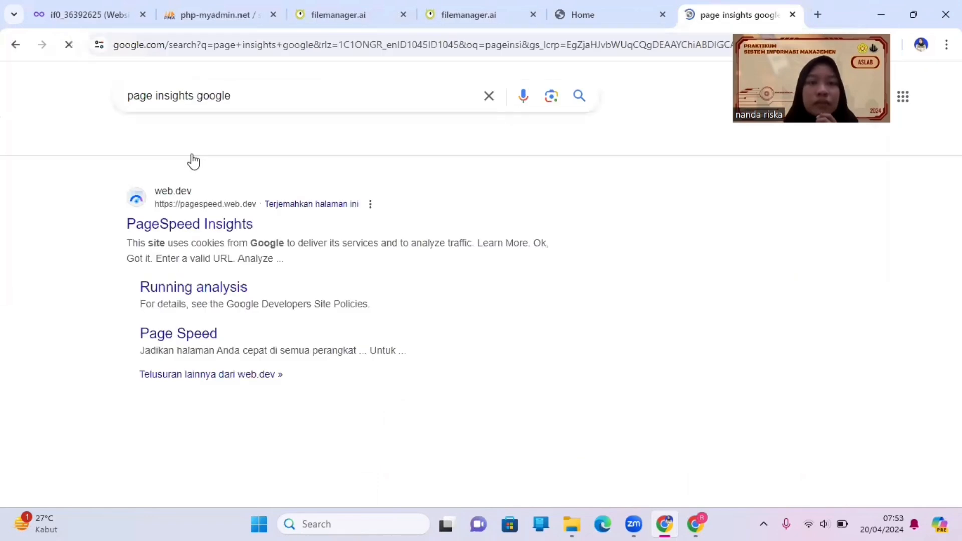
{"action": "left_click", "coordinate": [200, 226]}
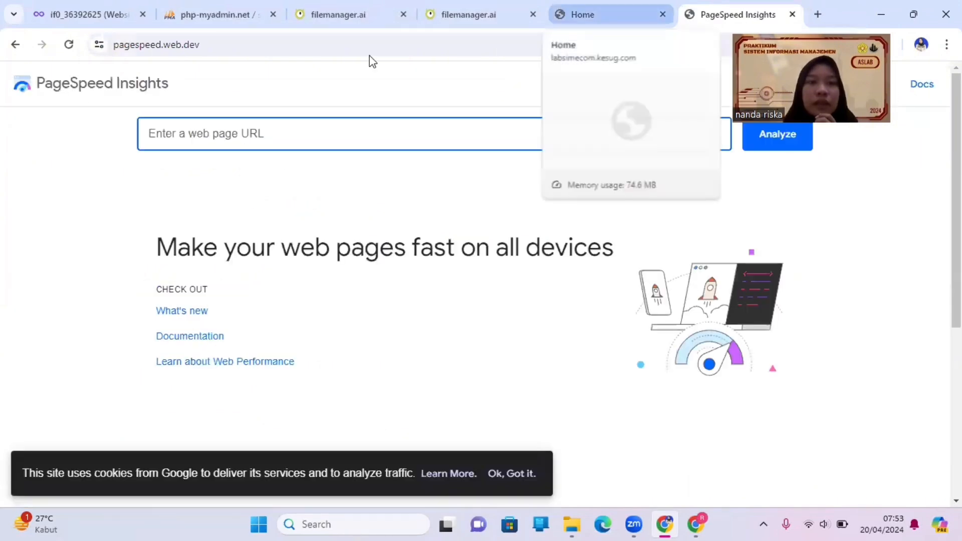
{"action": "key", "text": "ctrl+shift+Tab"}
{"action": "left_click", "coordinate": [329, 46]}
{"action": "key", "text": "ctrl+c"}
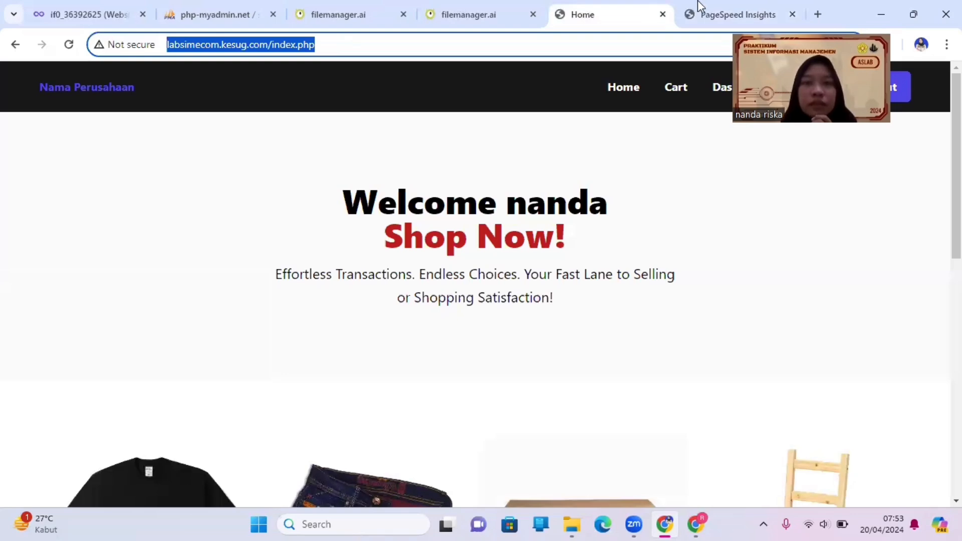
{"action": "left_click", "coordinate": [722, 14]}
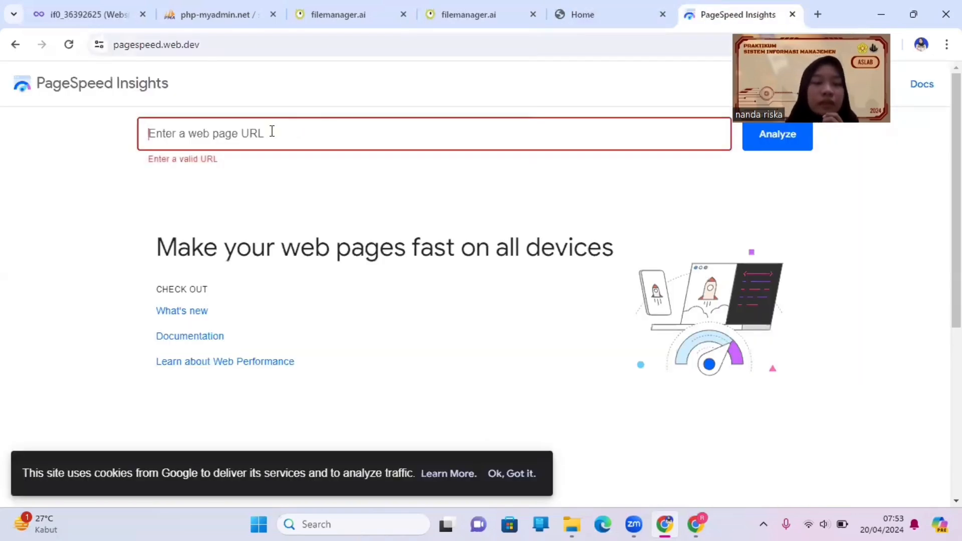
{"action": "key", "text": "ctrl+v"}
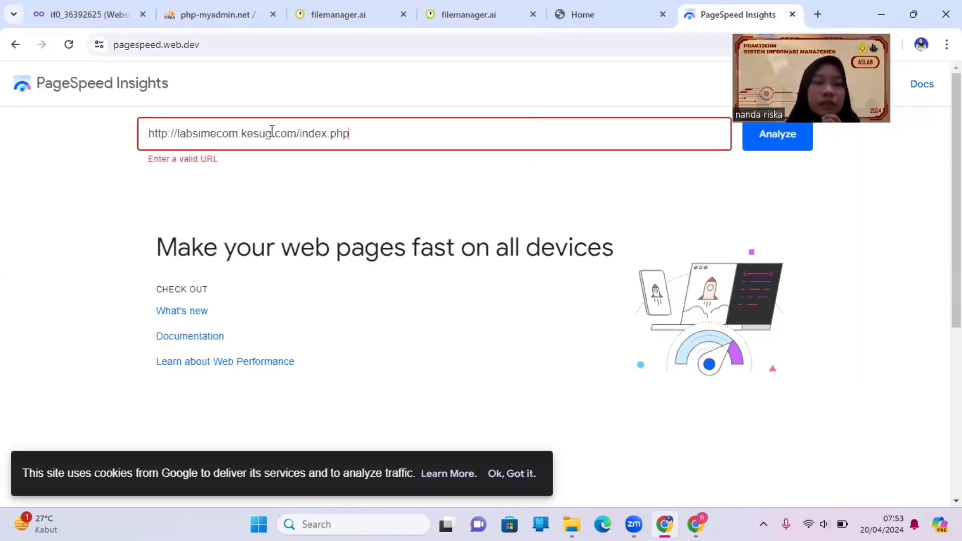
{"action": "key", "text": "BackSpace"}
{"action": "key", "text": "BackSpace"}
{"action": "key", "text": "BackSpace"}
{"action": "key", "text": "BackSpace"}
{"action": "key", "text": "BackSpace"}
{"action": "key", "text": "BackSpace"}
{"action": "key", "text": "BackSpace"}
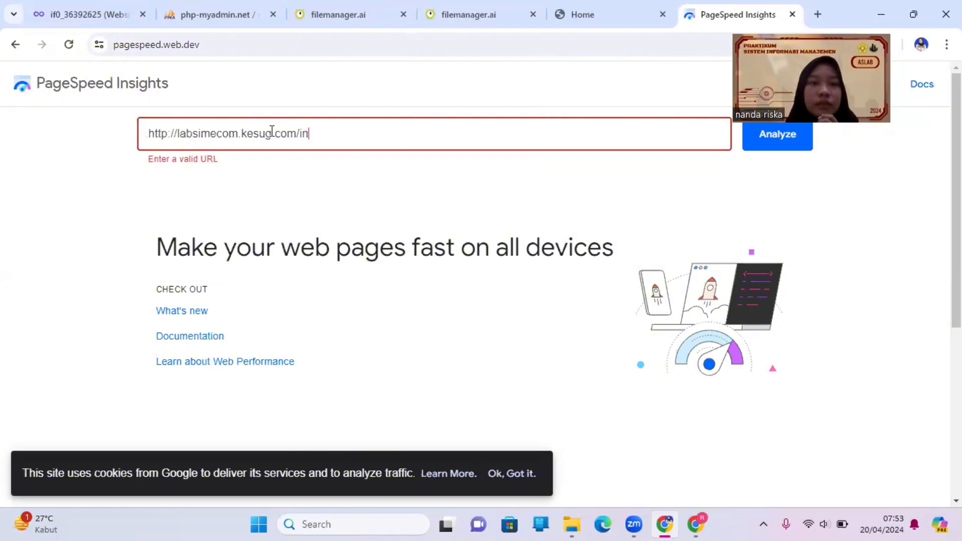
{"action": "key", "text": "BackSpace"}
{"action": "key", "text": "BackSpace"}
{"action": "key", "text": "BackSpace"}
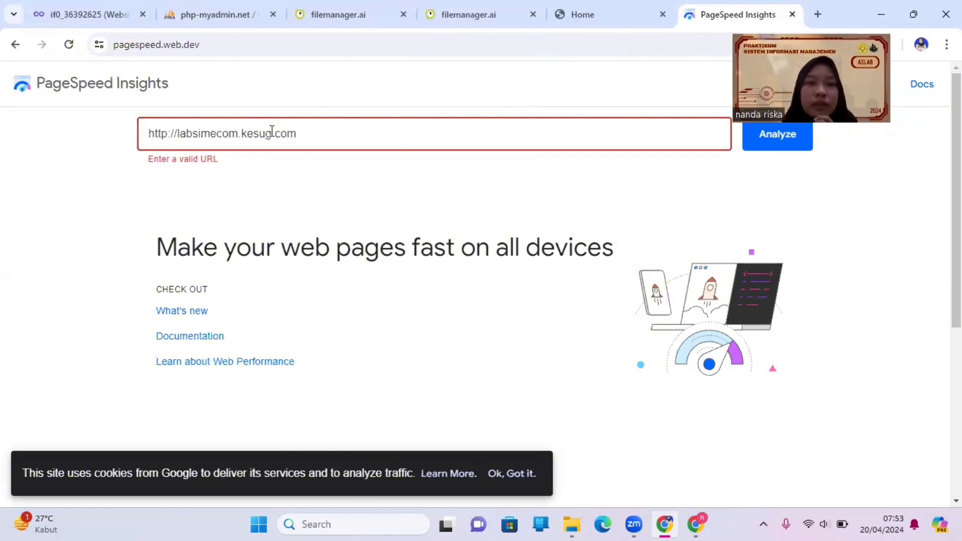
Run the analysis and review the desktop report: Performance 90, Accessibility 54, Best Practices 81, SEO 80.
{"action": "left_click", "coordinate": [766, 150]}
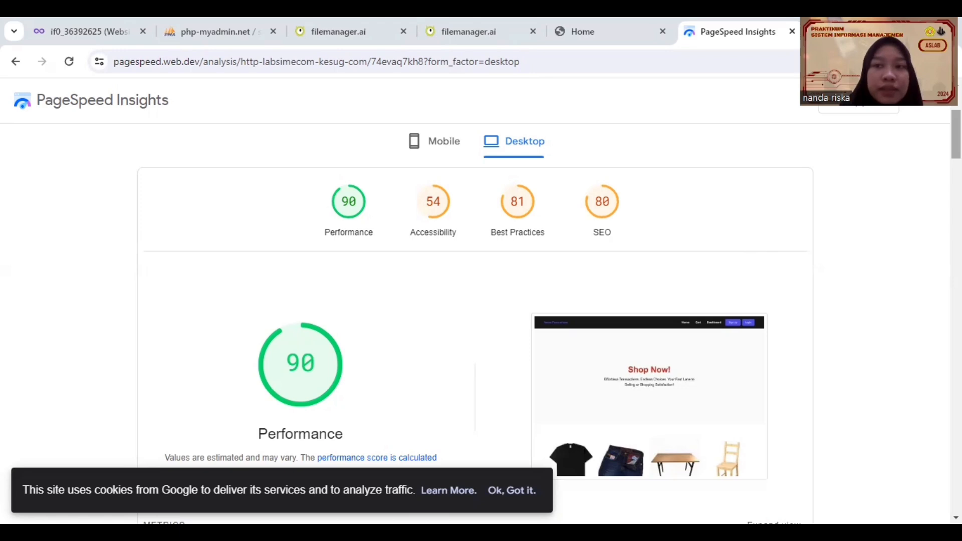
{"action": "scroll", "coordinate": [368, 315], "scroll_direction": "down", "scroll_amount": 2}
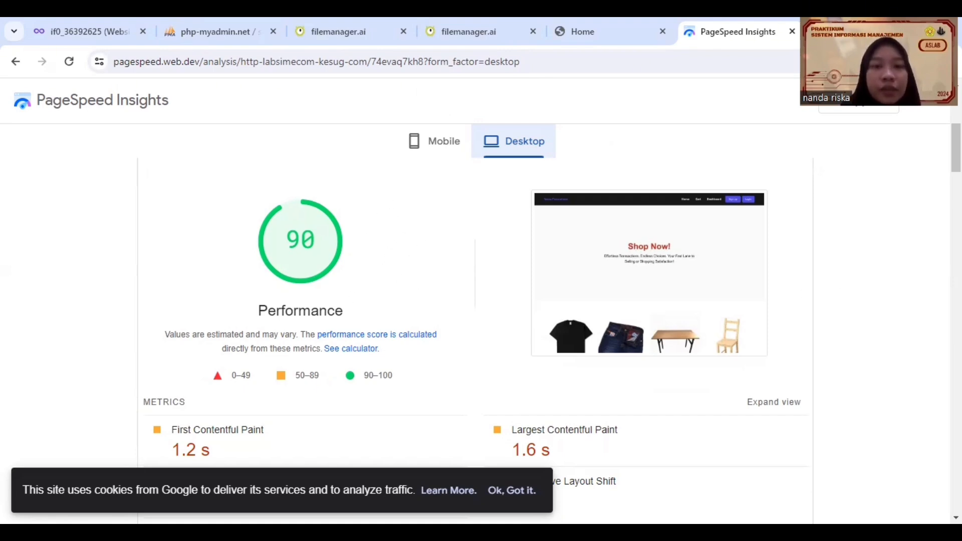
{"action": "scroll", "coordinate": [475, 300], "scroll_direction": "down", "scroll_amount": 15}
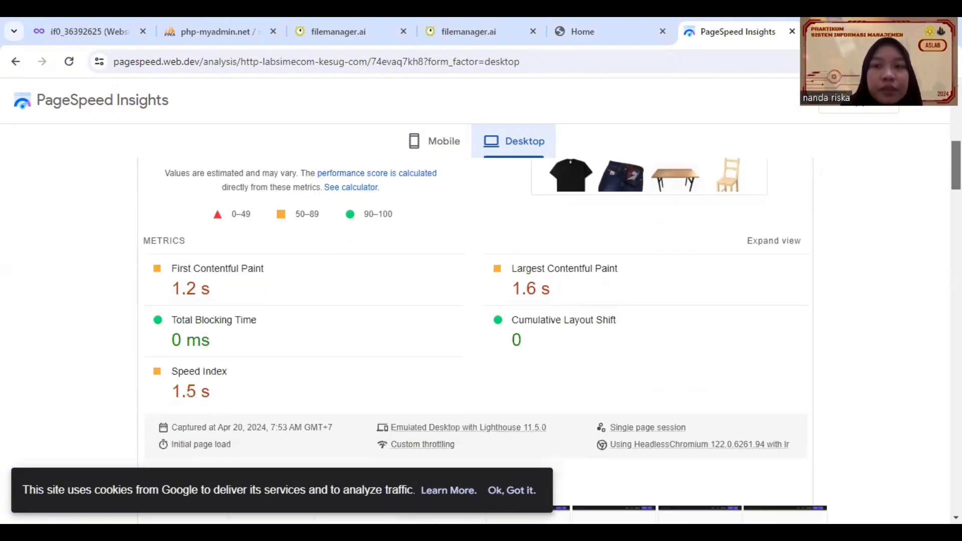
{"action": "scroll", "coordinate": [613, 308], "scroll_direction": "down", "scroll_amount": 5}
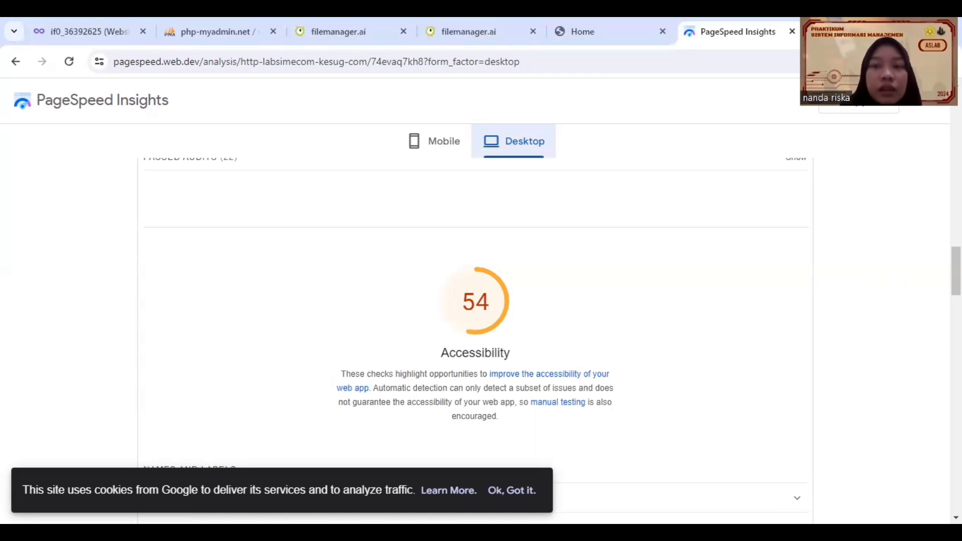
{"action": "scroll", "coordinate": [475, 300], "scroll_direction": "down", "scroll_amount": 10}
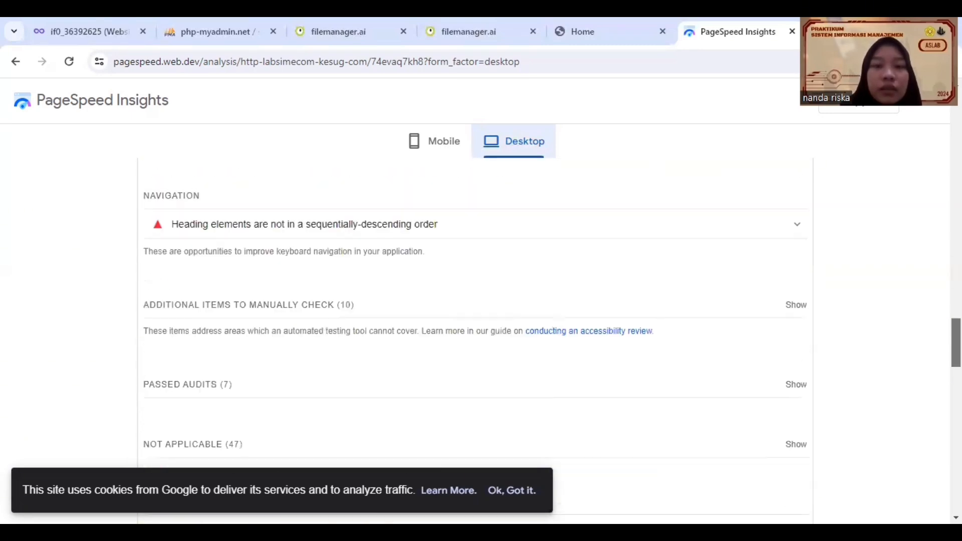
{"action": "scroll", "coordinate": [677, 321], "scroll_direction": "down", "scroll_amount": 5}
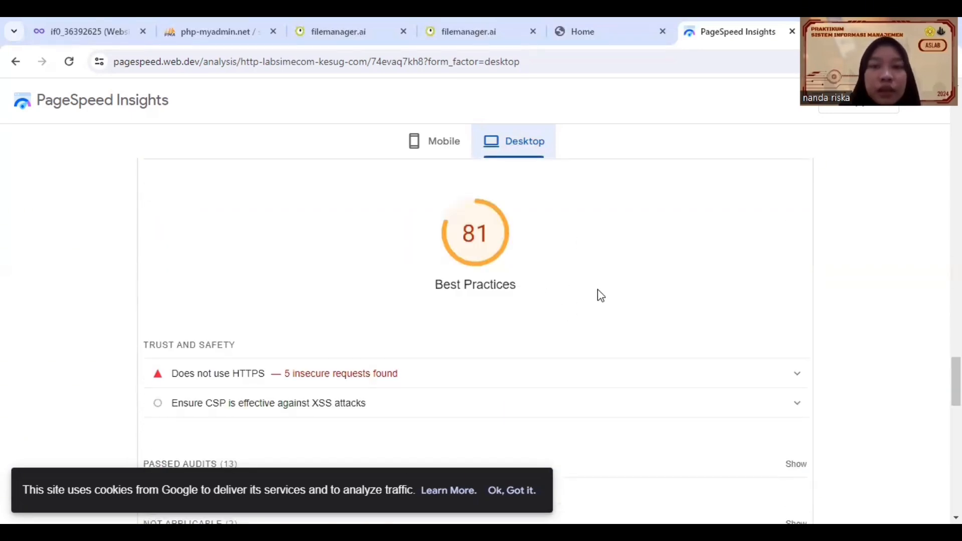
{"action": "scroll", "coordinate": [956, 381], "scroll_direction": "down", "scroll_amount": 5}
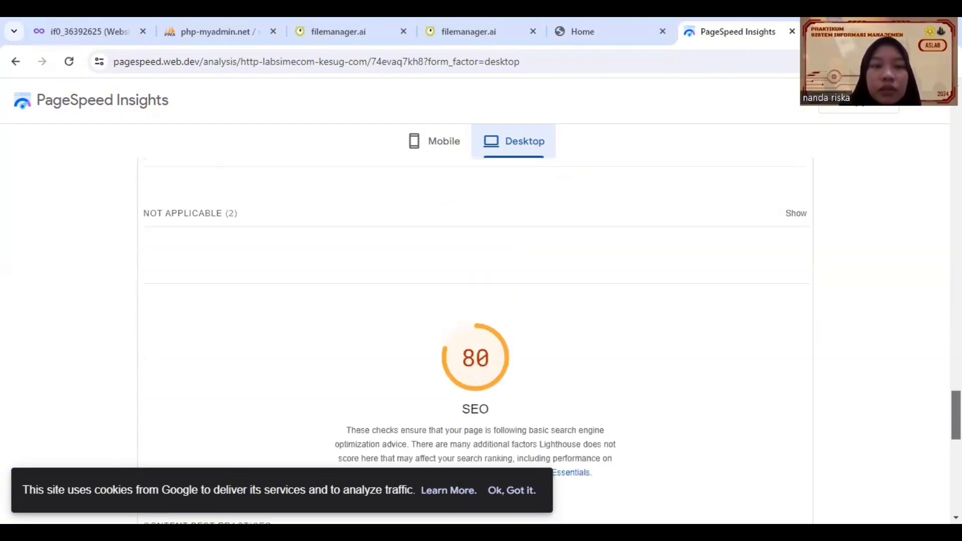
{"action": "scroll", "coordinate": [475, 301], "scroll_direction": "down", "scroll_amount": 4}
{"action": "scroll", "coordinate": [701, 327], "scroll_direction": "up", "scroll_amount": 2}
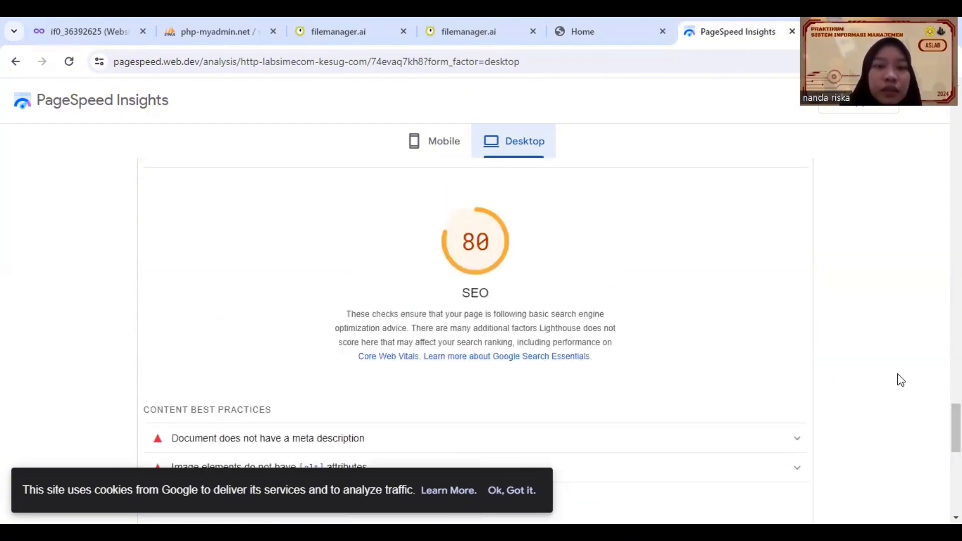
{"action": "left_click_drag", "start_coordinate": [957, 428], "coordinate": [957, 132]}
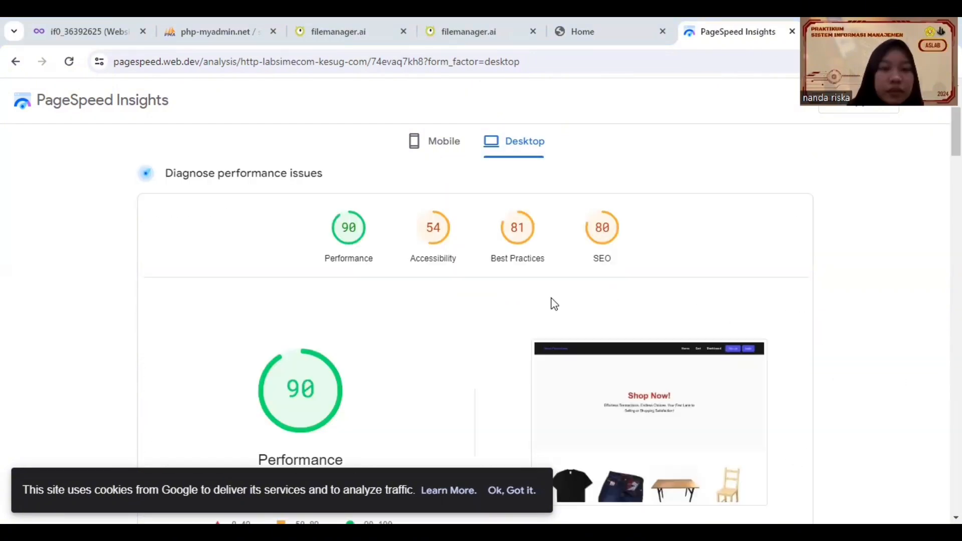